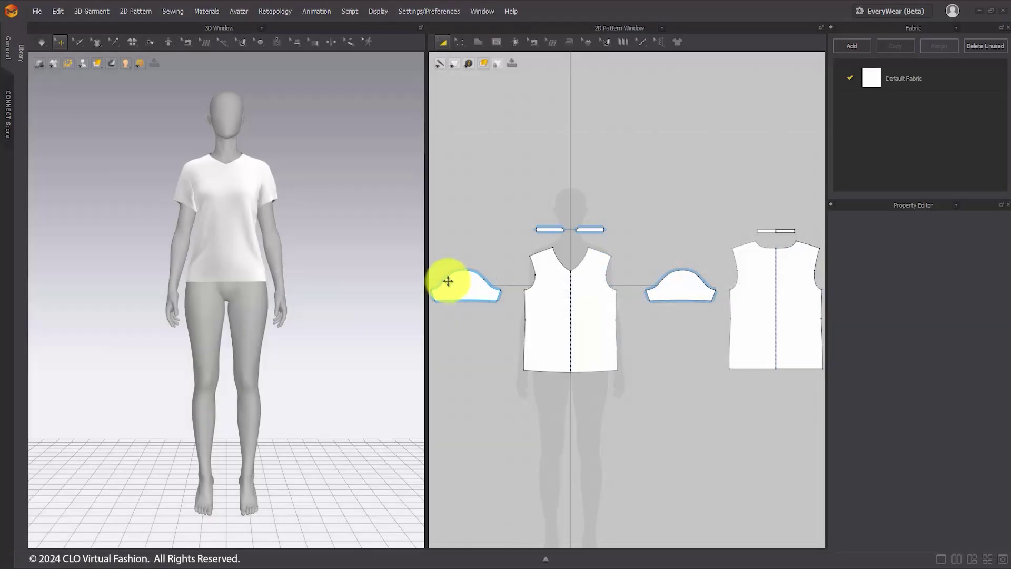
Switch the 3D view to Wireframe on Monochrome (Thick), zoom to the T-shirt torso and view it from behind
left_click(97, 64)
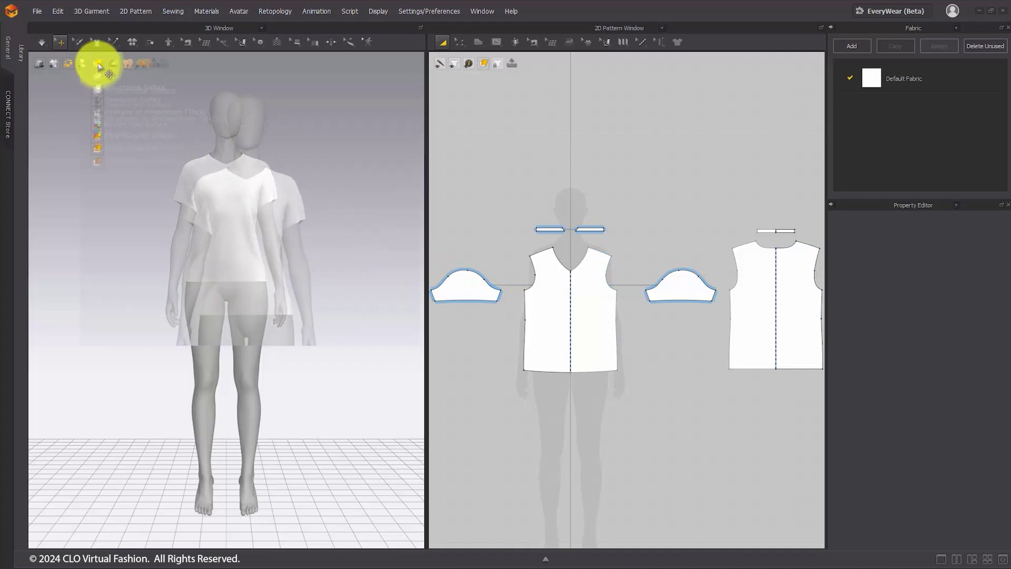
left_click(120, 139)
left_click(98, 64)
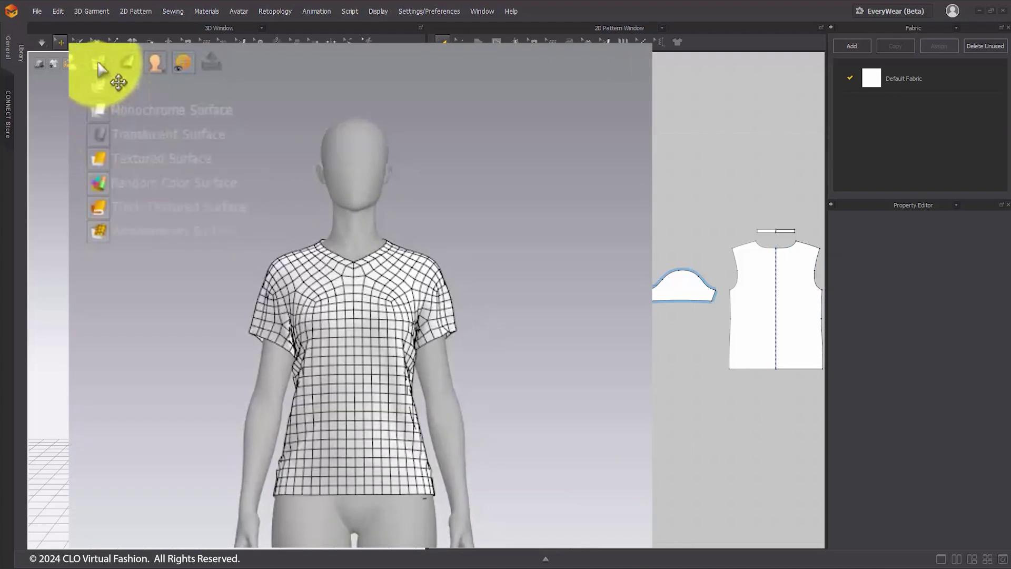
left_click(132, 230)
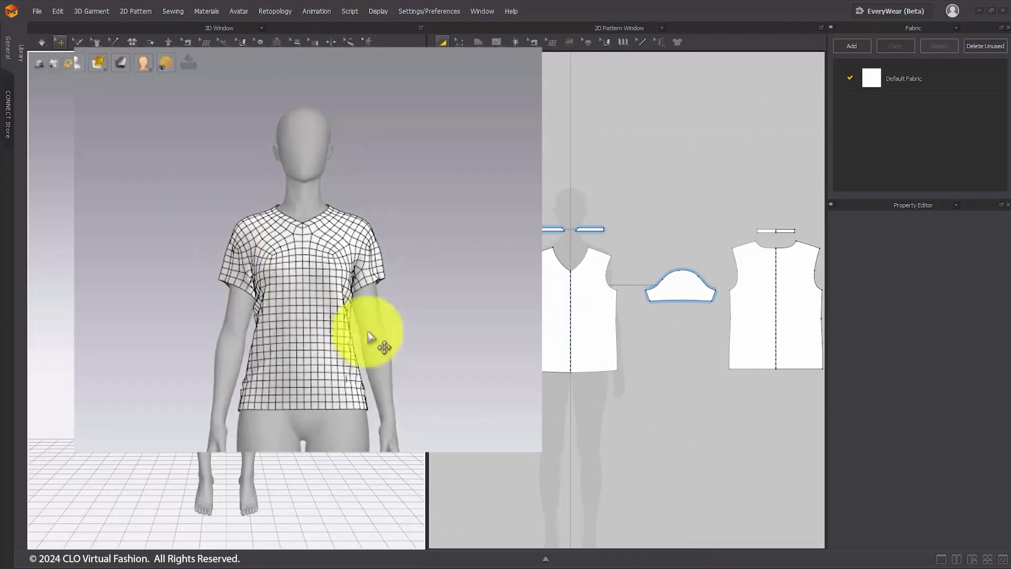
scroll(264, 198, "up", 5)
middle_click_drag(264, 198, 271, 327)
right_click_drag(165, 323, 618, 287)
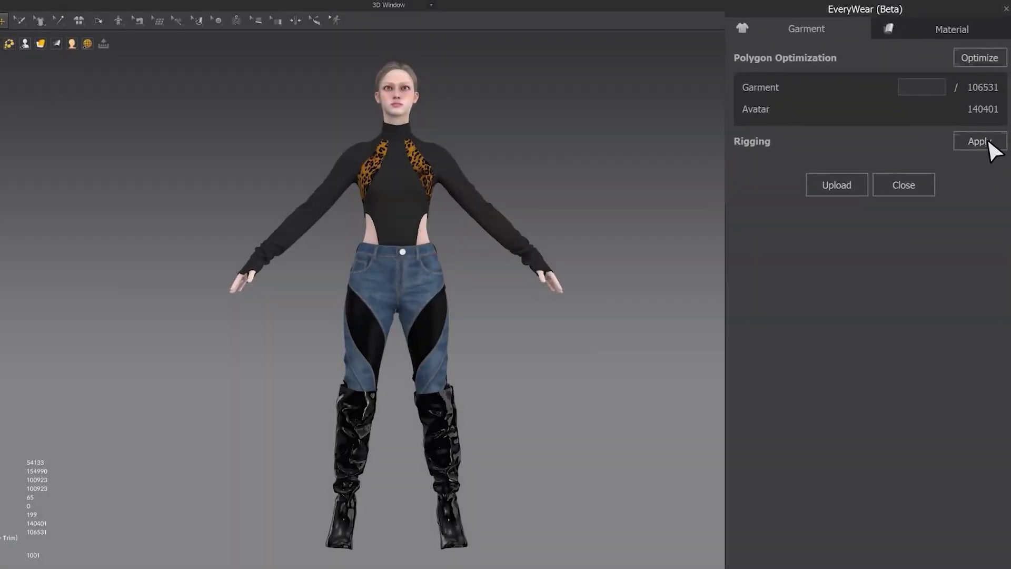
Apply Rigging in the EveryWear Garment tab to the jeans-and-boots outfit
left_click(988, 142)
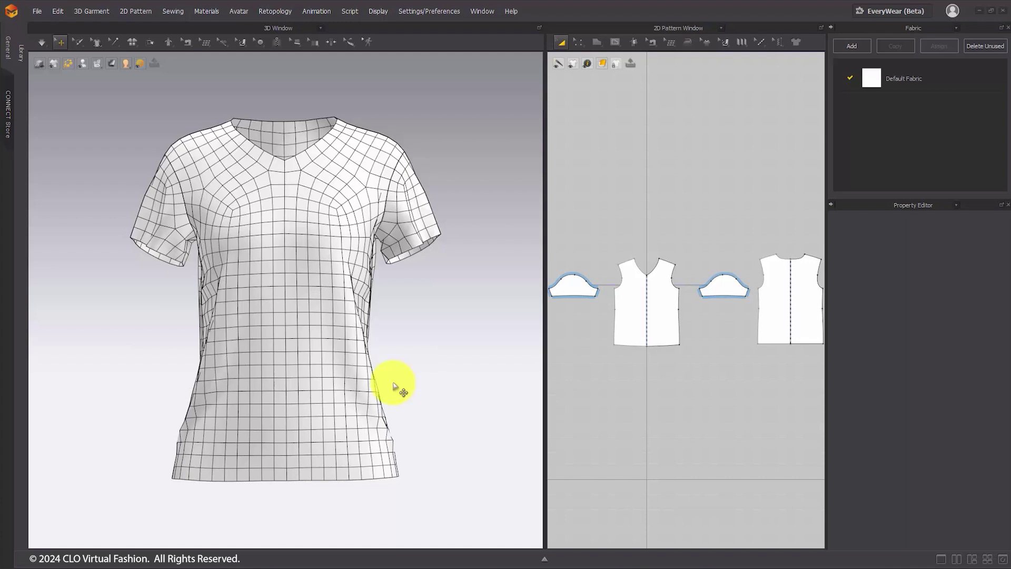
Select the front bodice and set Add'l Thickness - Rendering to 4 mm
left_click(632, 305)
scroll(350, 253, "up", 3)
right_click_drag(350, 253, 388, 436)
scroll(321, 311, "up", 5)
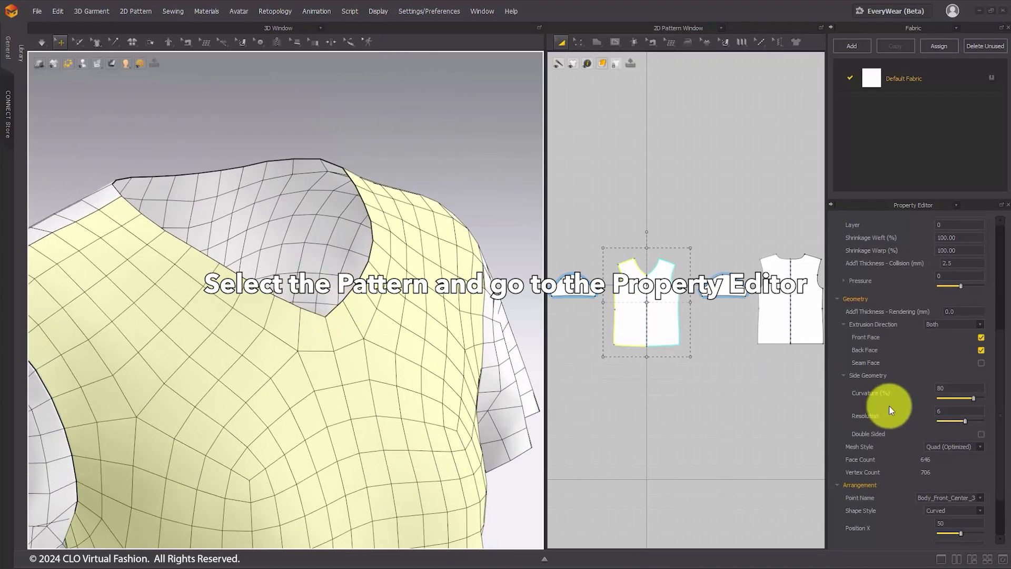
scroll(890, 401, "down", 2)
scroll(898, 359, "up", 2)
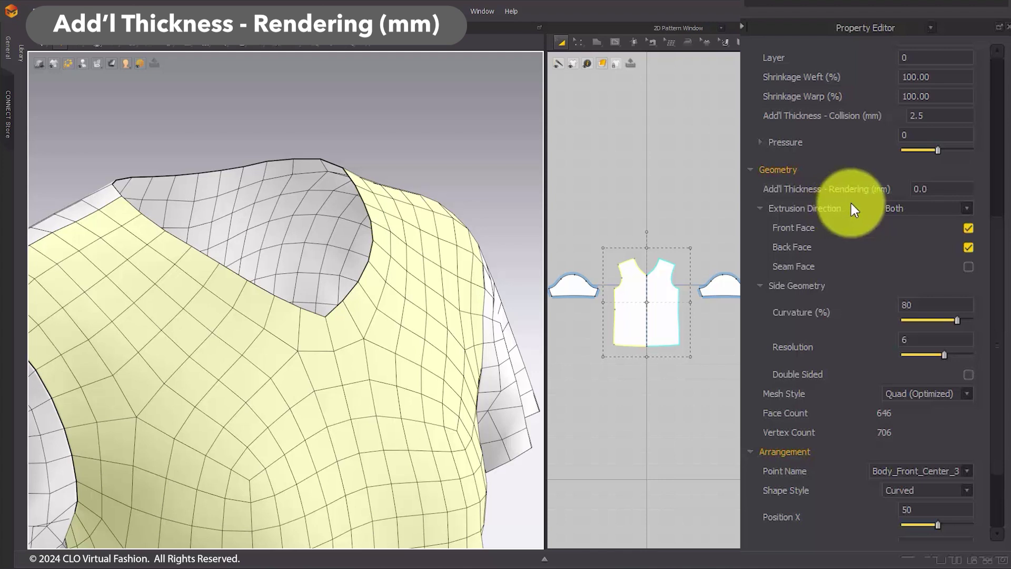
double_click(935, 185)
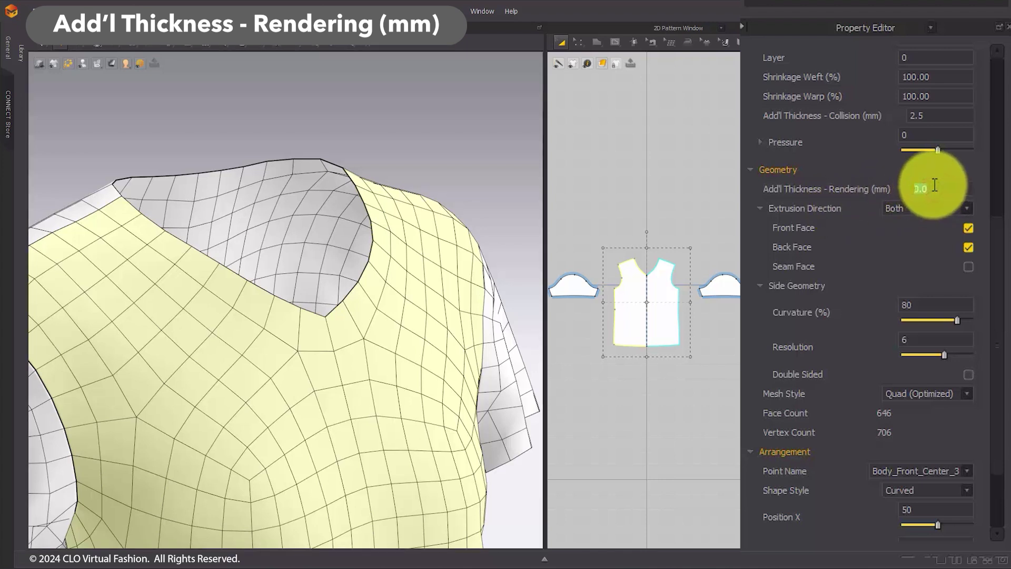
type("4")
key("Return")
Restore Wireframe on Monochrome (Thick) display and reselect the front bodice near the shoulder
scroll(316, 237, "up", 5)
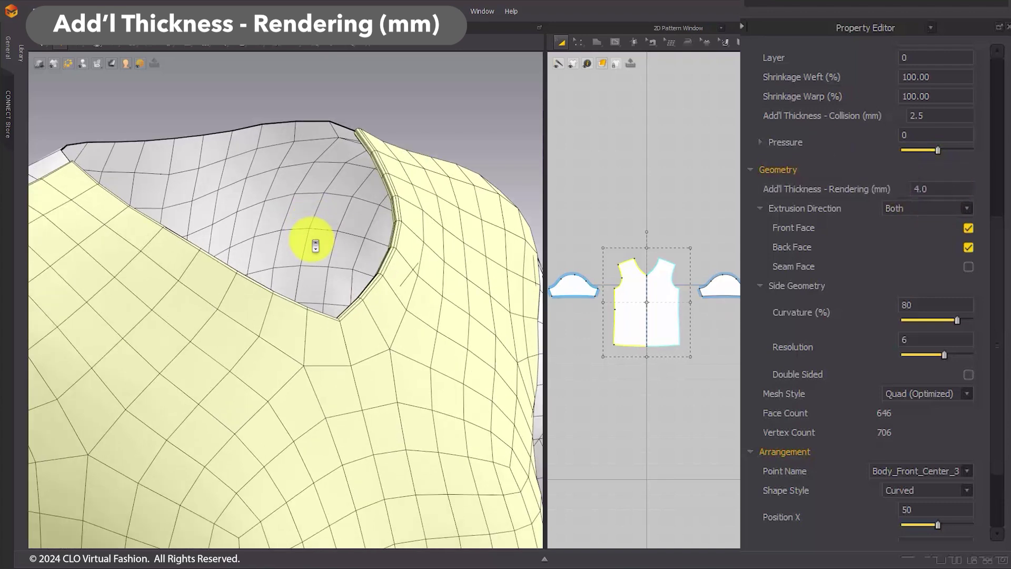
right_click_drag(359, 283, 379, 300)
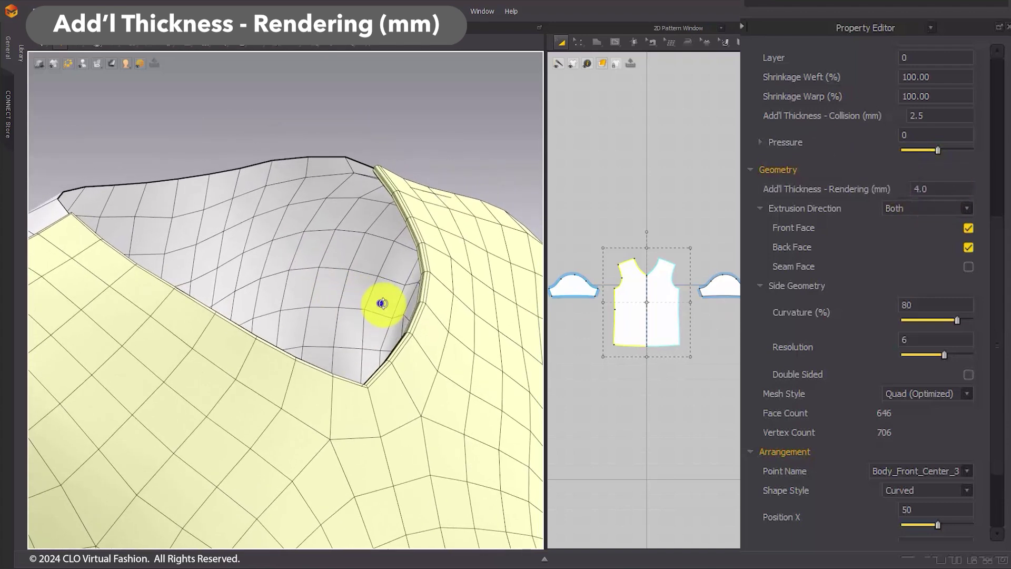
left_click(97, 63)
left_click(109, 136)
left_click(97, 63)
left_click(108, 137)
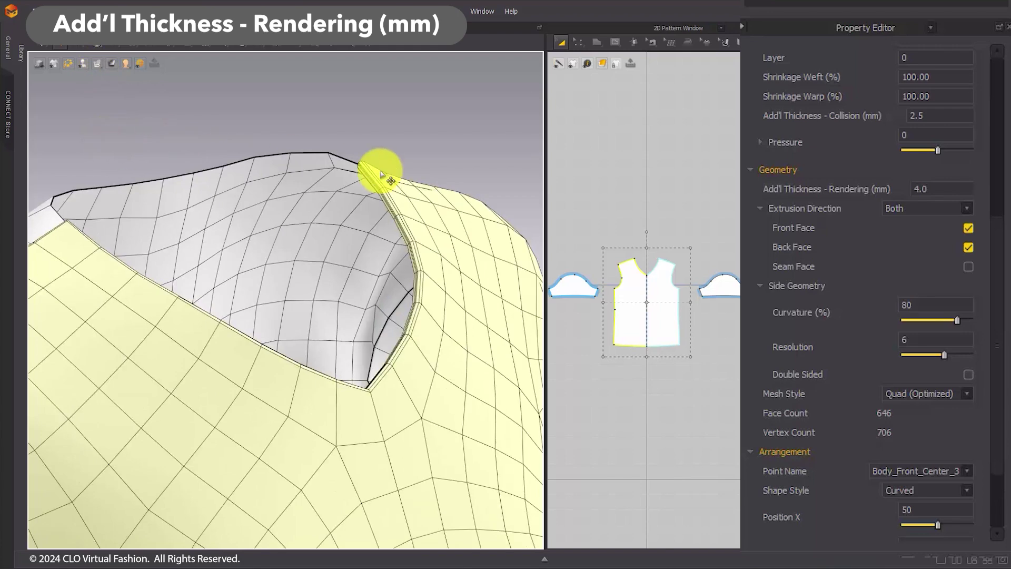
left_click(414, 156)
right_click_drag(418, 235, 445, 300)
left_click(445, 295)
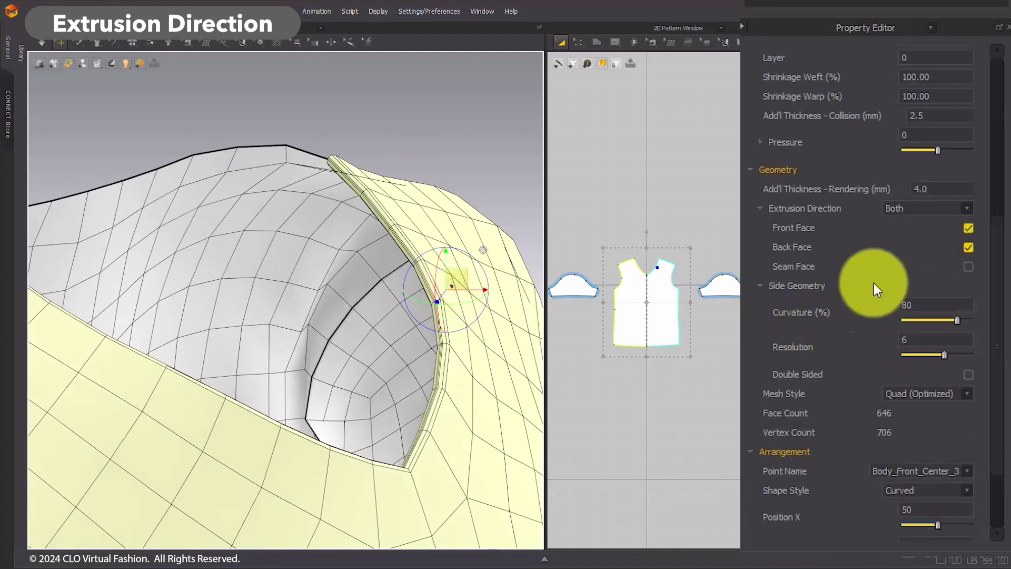
Try Forward, then set the front bodice's Extrusion Direction to Backward
left_click(932, 209)
left_click(927, 216)
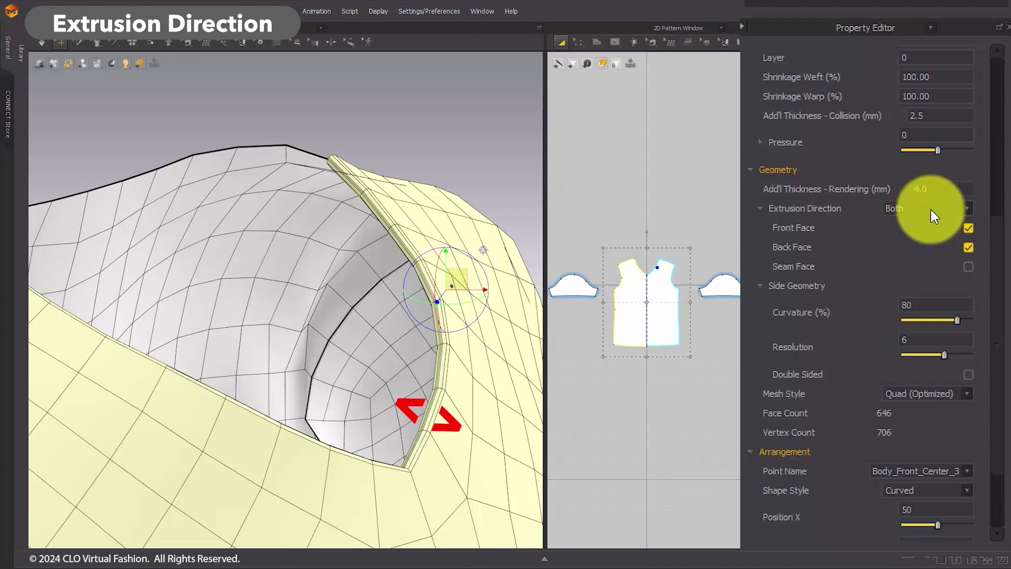
left_click(931, 210)
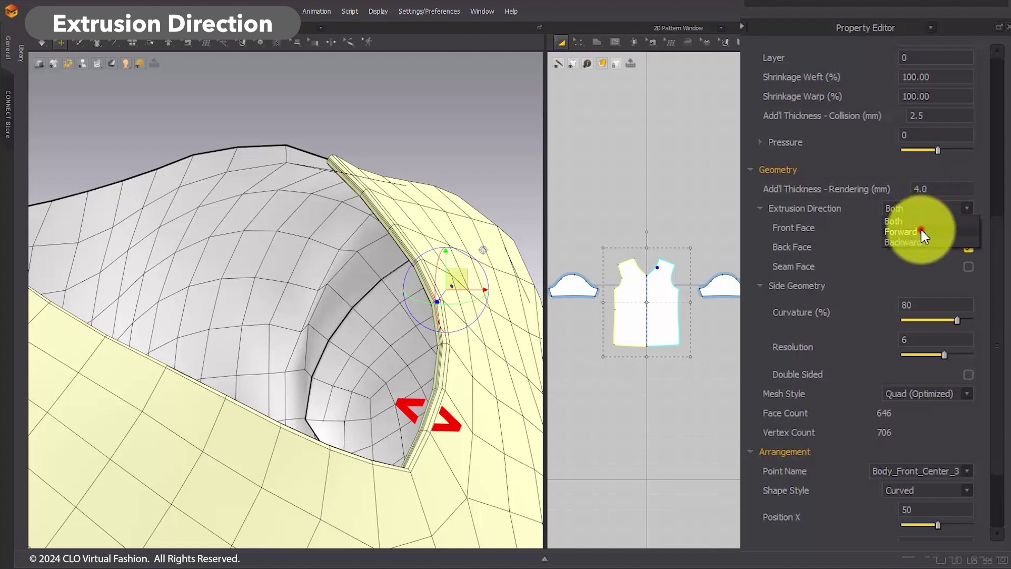
left_click(921, 230)
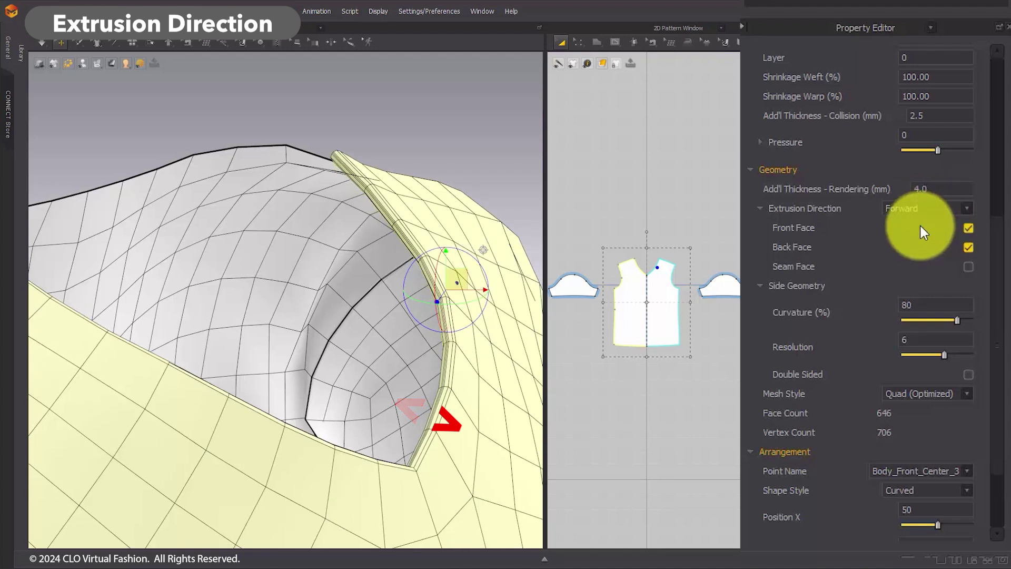
left_click(920, 212)
left_click(920, 241)
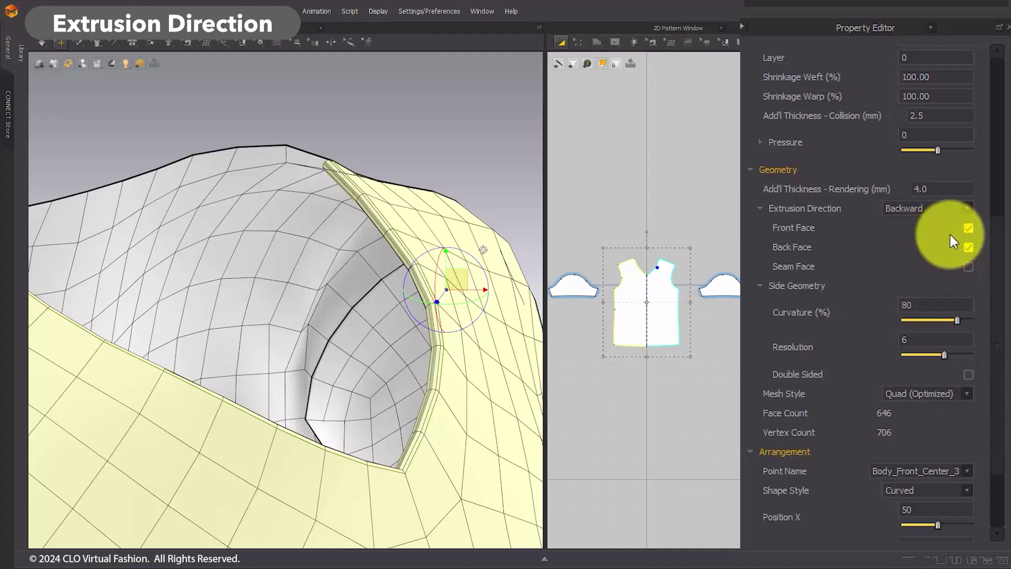
Compare Front, Back and Seam Face rendering, leaving front and back on and seam face off
left_click(969, 229)
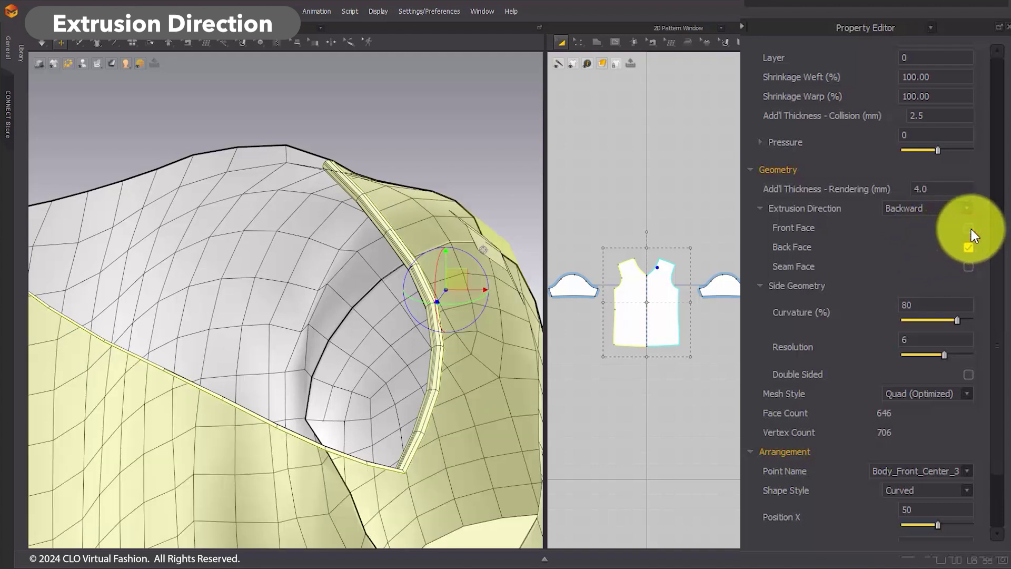
left_click(969, 228)
right_click_drag(445, 368, 490, 371)
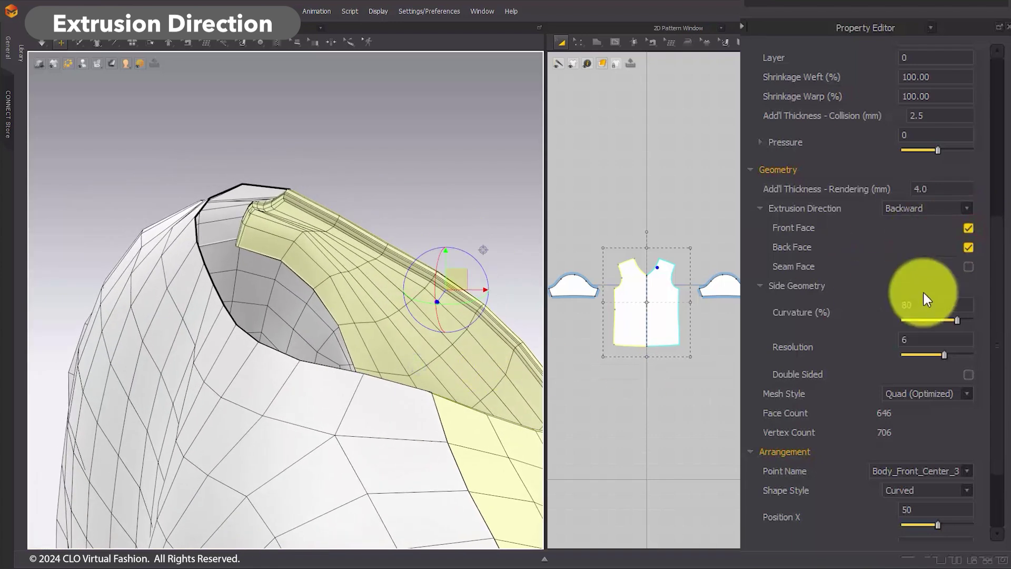
left_click(969, 247)
left_click(970, 247)
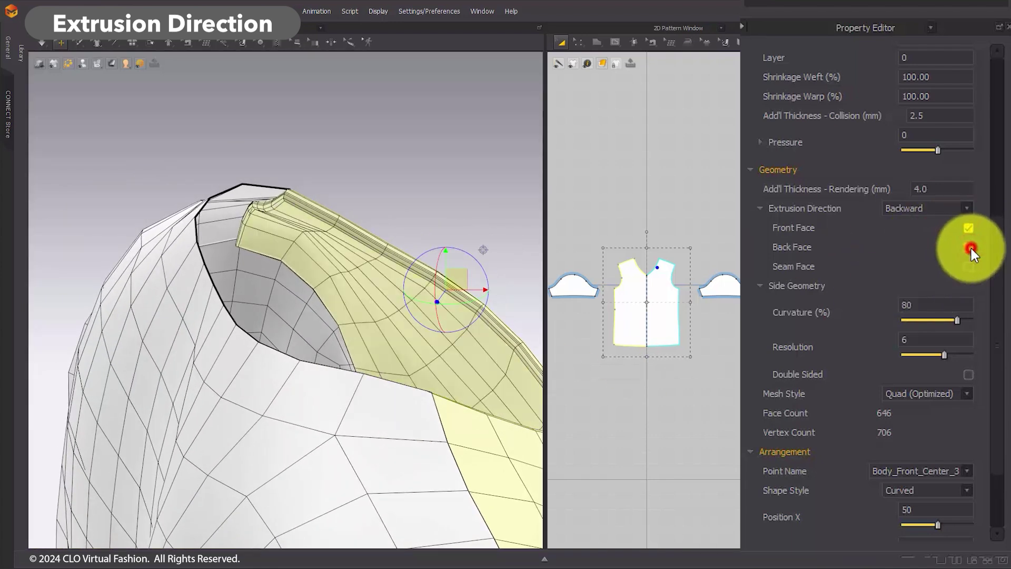
left_click(967, 267)
left_click(559, 392)
right_click_drag(468, 377, 439, 352)
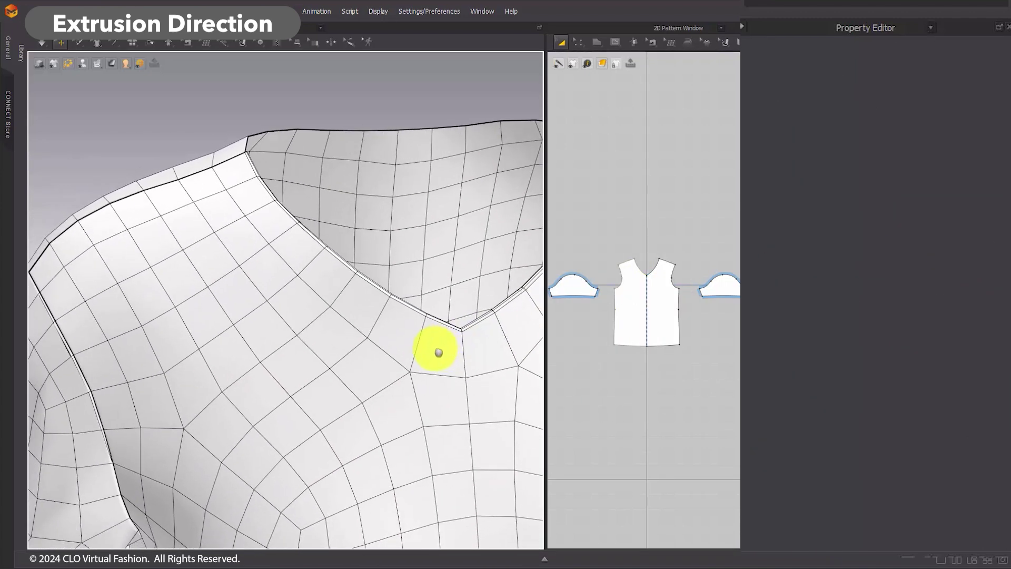
left_click(338, 373)
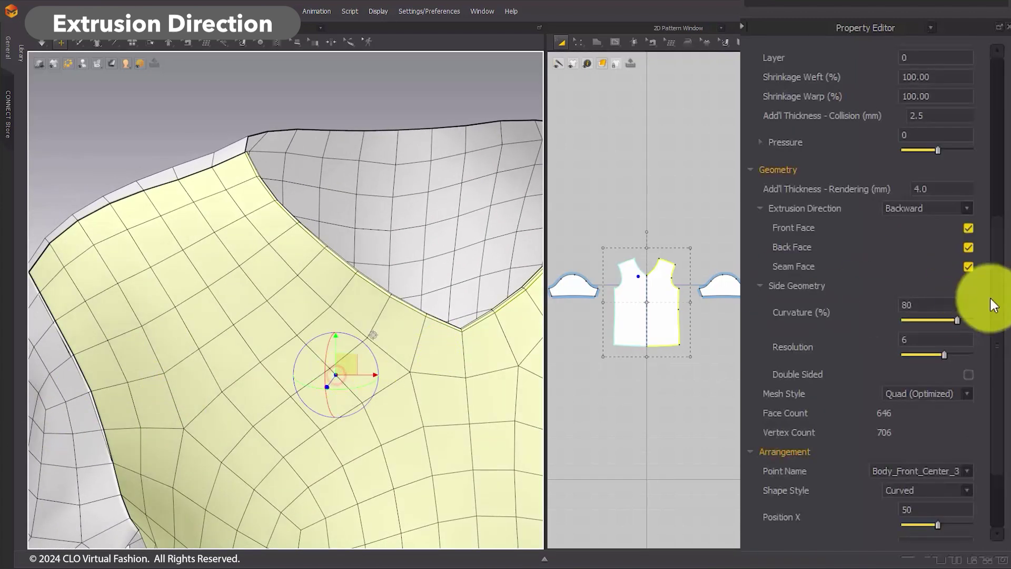
left_click(969, 266)
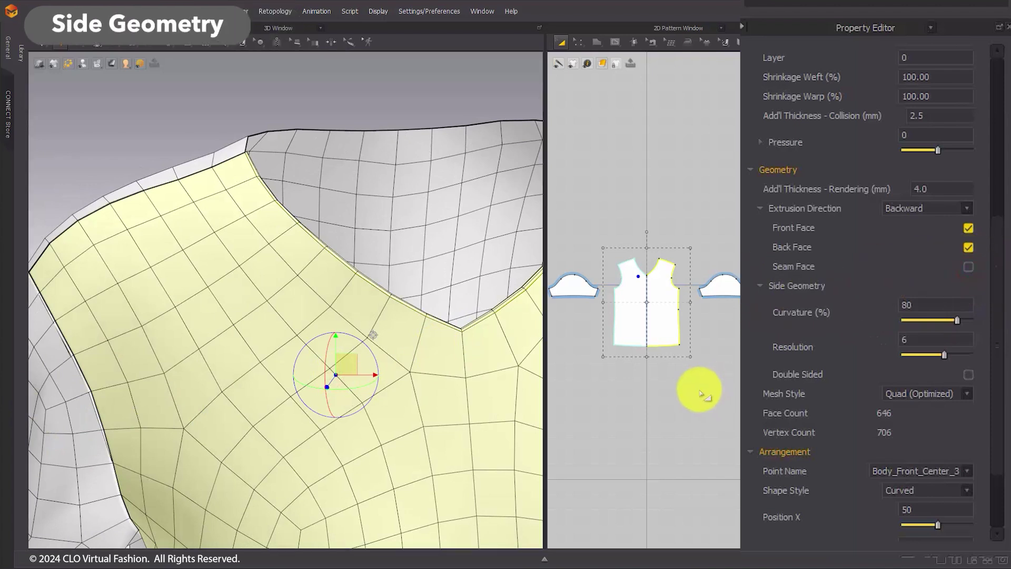
Adjust the bodice's side geometry to Resolution 2 and Curvature 27
scroll(838, 303, "down", 2)
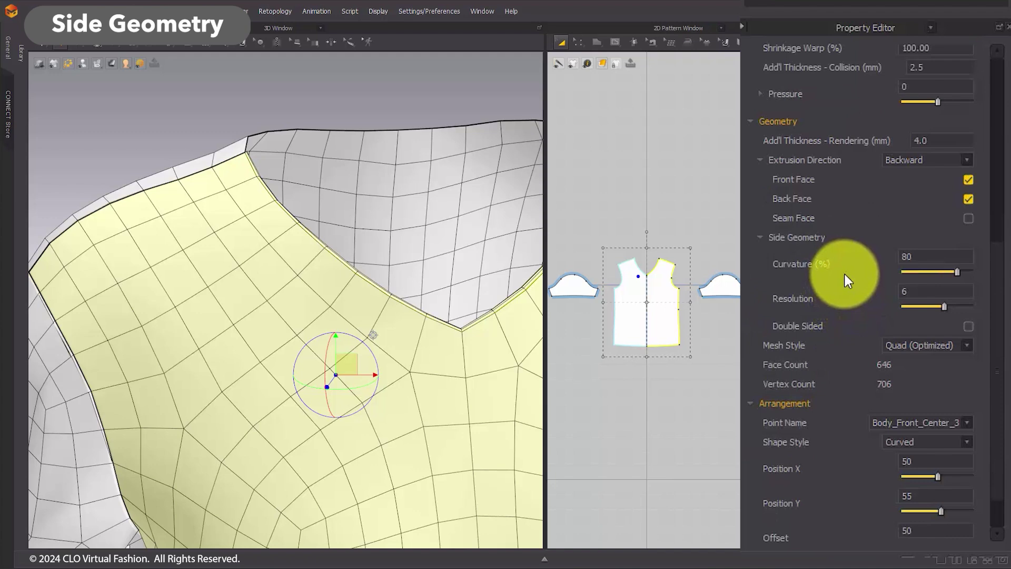
right_click_drag(496, 334, 402, 352)
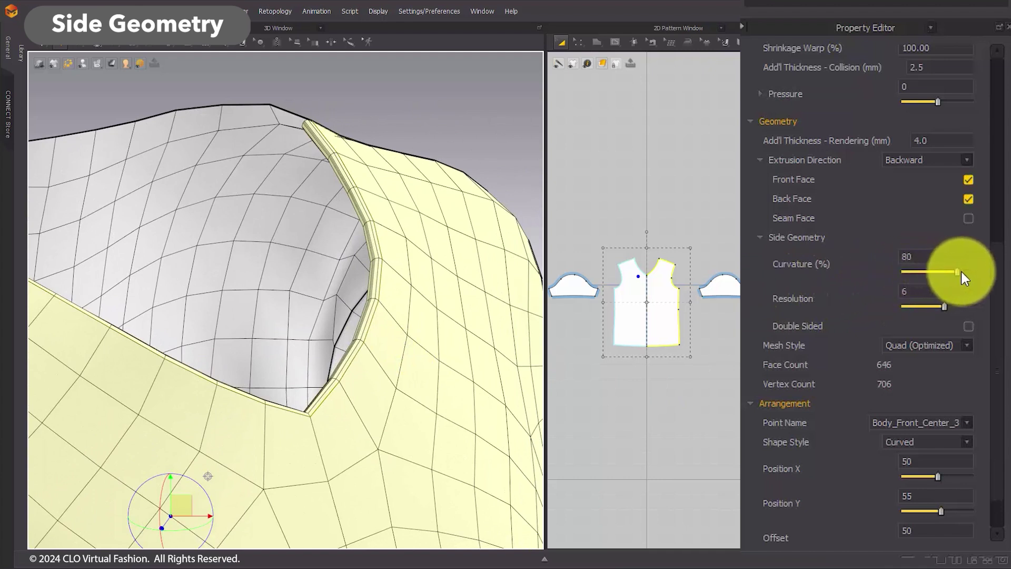
mouse_move(960, 271)
left_mouse_down()
mouse_move(982, 271)
mouse_move(870, 276)
mouse_move(923, 273)
mouse_move(953, 304)
mouse_move(975, 305)
mouse_move(899, 308)
left_mouse_up()
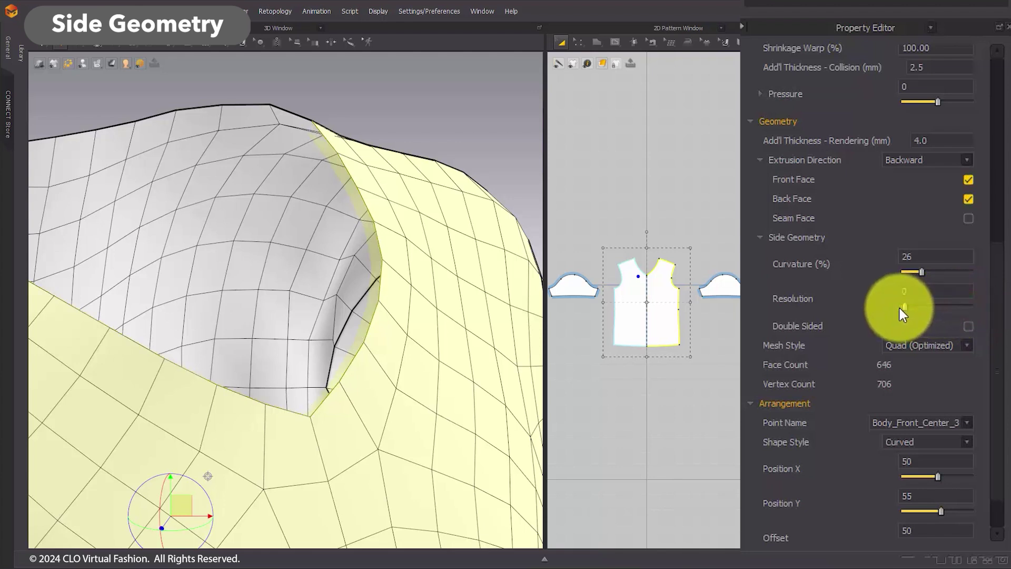
left_click(906, 308)
left_click_drag(906, 308, 926, 308)
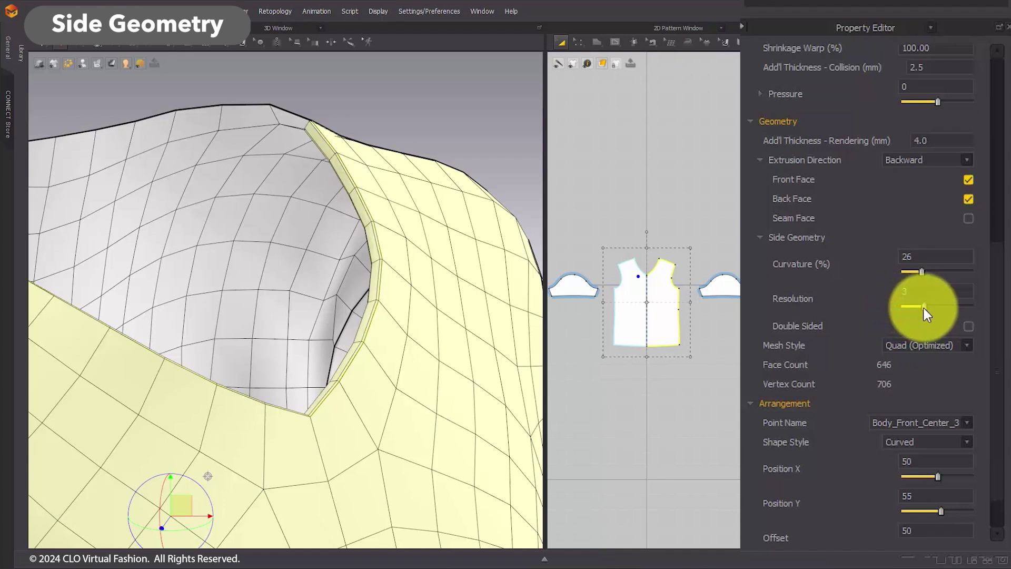
left_click(925, 307)
left_click_drag(924, 305, 921, 308)
left_click(922, 271)
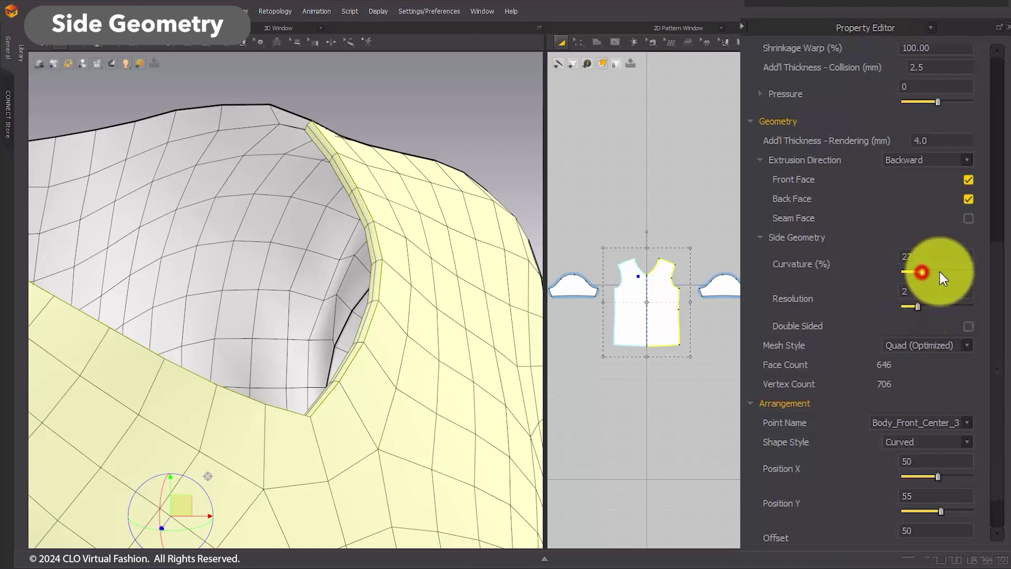
left_click(705, 388)
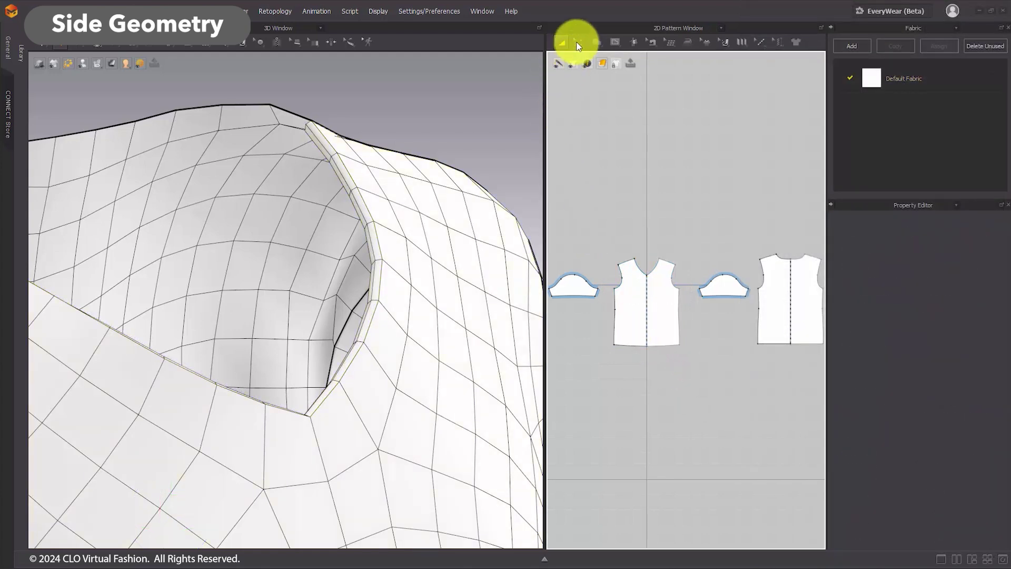
In Edit Pattern, tweak edge side geometry, then select the shirt's bottom and left side edges
left_click(579, 42)
left_click(622, 217)
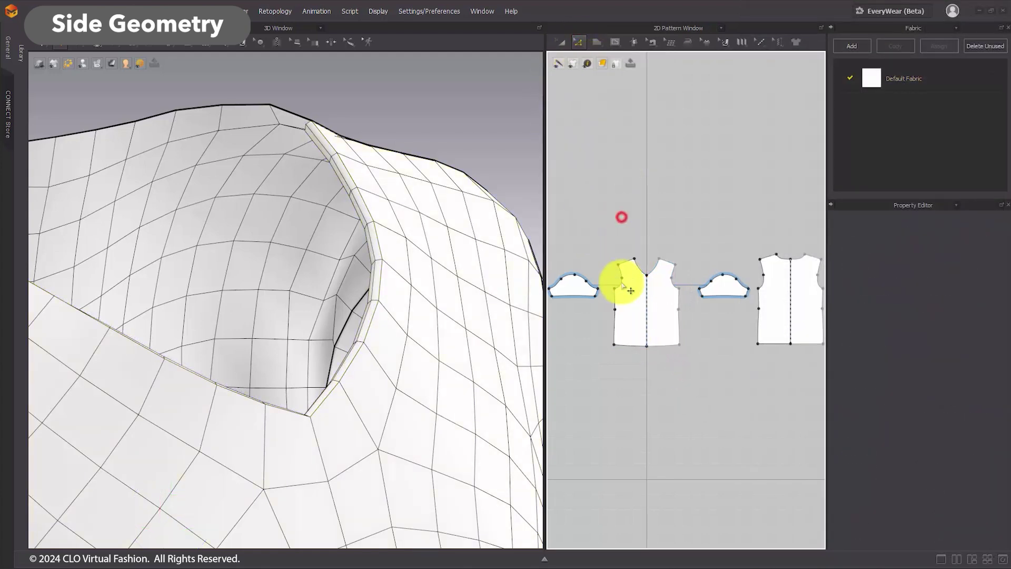
scroll(623, 284, "up", 3)
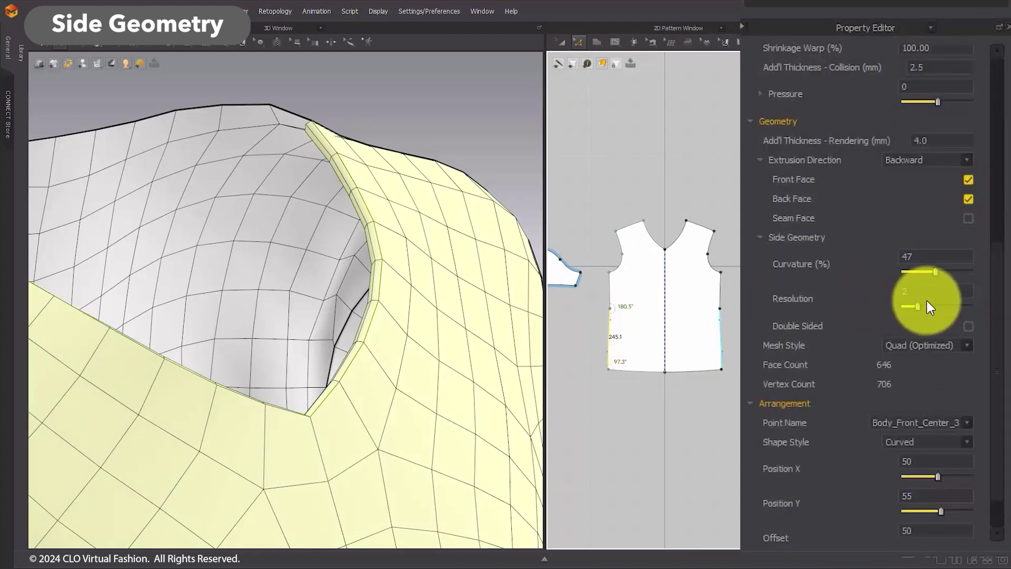
left_click_drag(919, 306, 951, 307)
left_click_drag(935, 272, 915, 271)
left_click(630, 373)
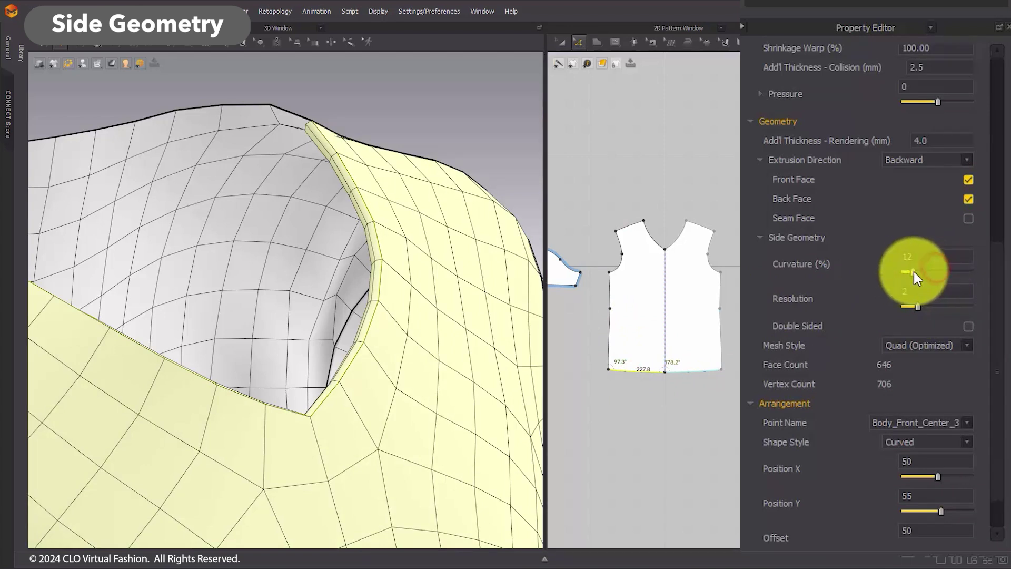
left_click(670, 409)
scroll(630, 369, "up", 2)
left_click(628, 366)
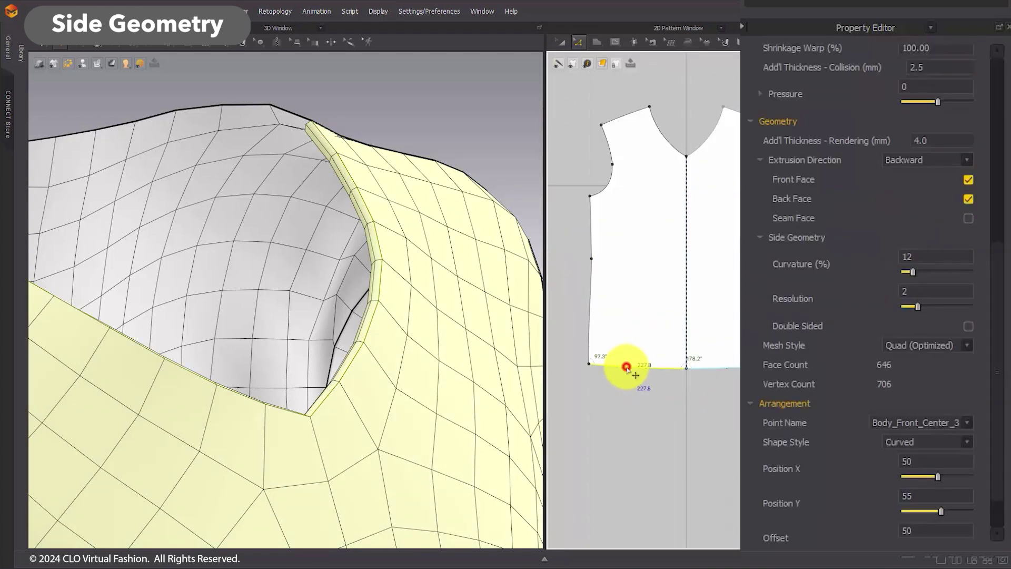
left_click(589, 324)
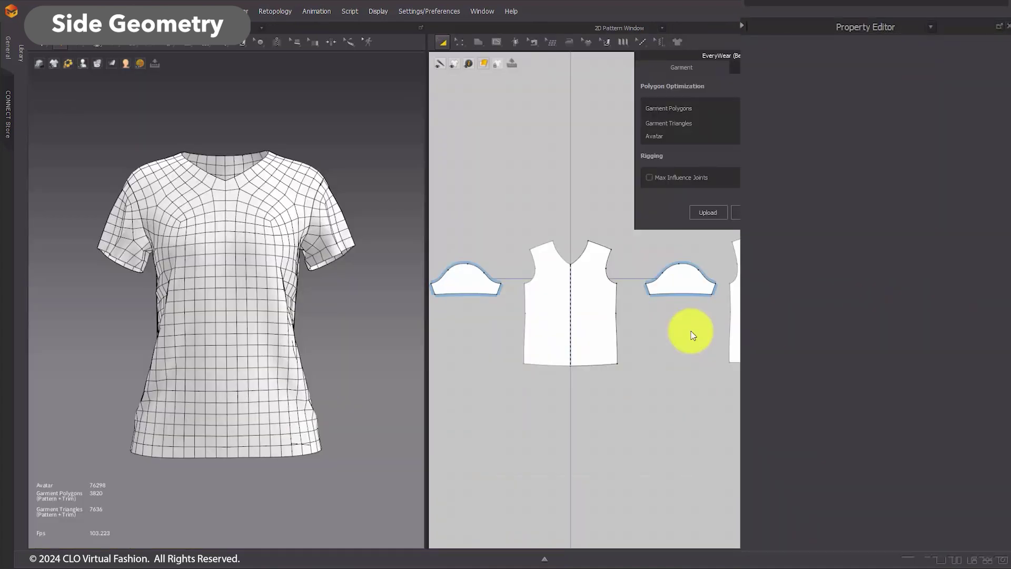
Select all shirt patterns and drop Side Geometry Resolution to 0, cutting polygons from 3820 to 3172
left_click(459, 360)
key("ctrl+a")
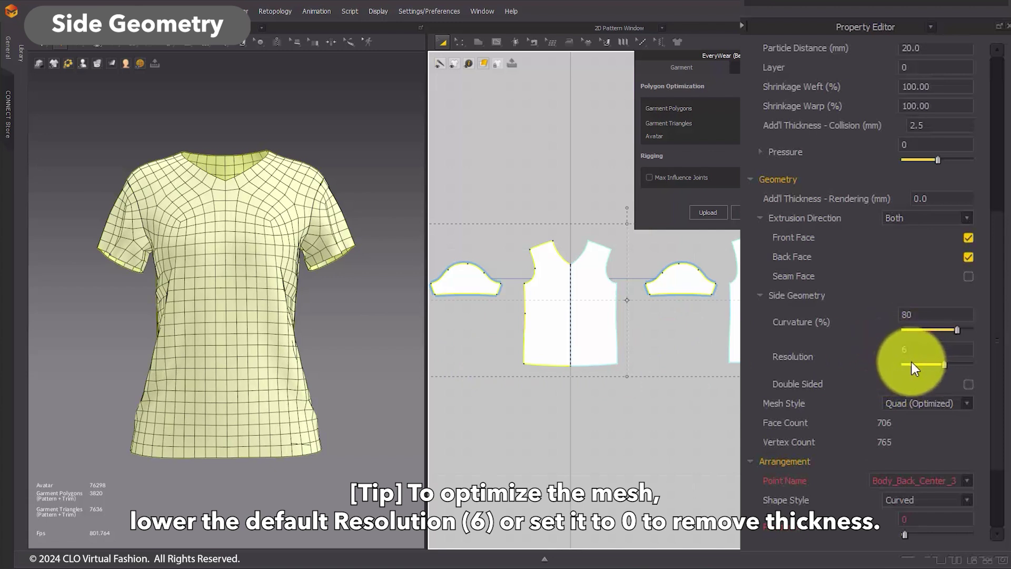
left_click(940, 363)
left_click_drag(941, 364, 842, 362)
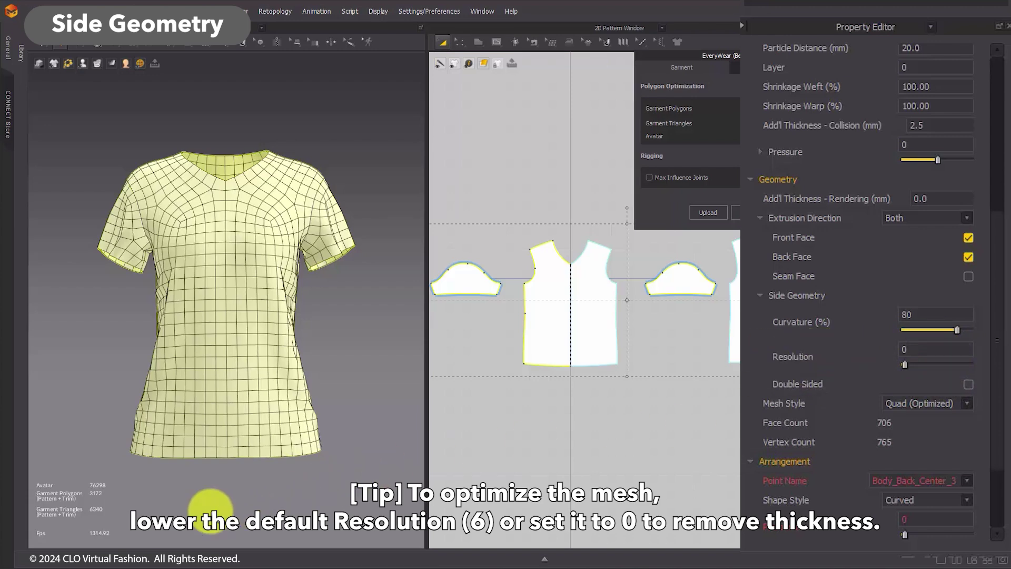
left_click(210, 514)
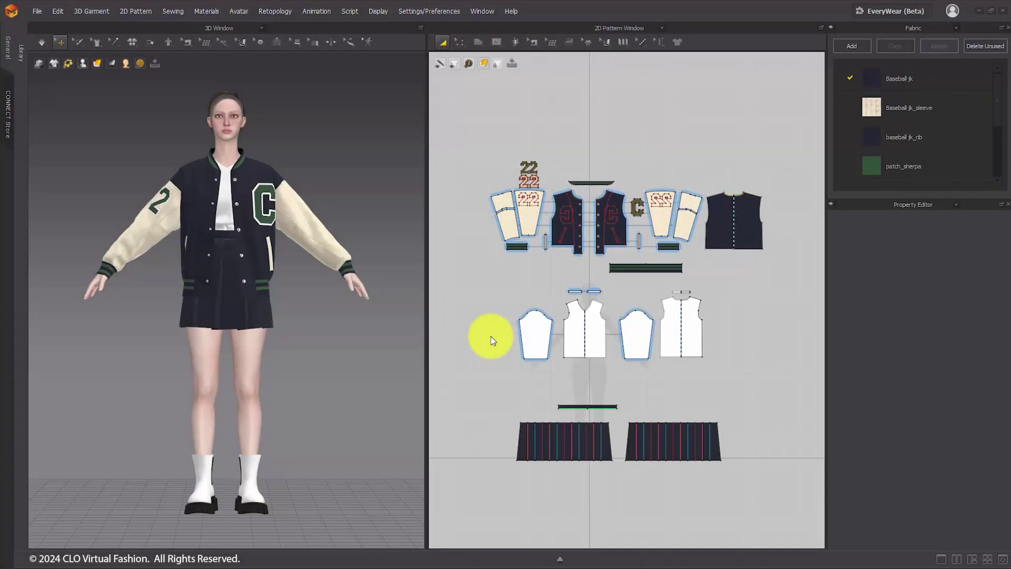
Hide the top row of jacket patterns and orbit the avatar to a side profile
left_click_drag(470, 131, 744, 276)
key("shift+q")
right_click_drag(223, 316, 701, 300)
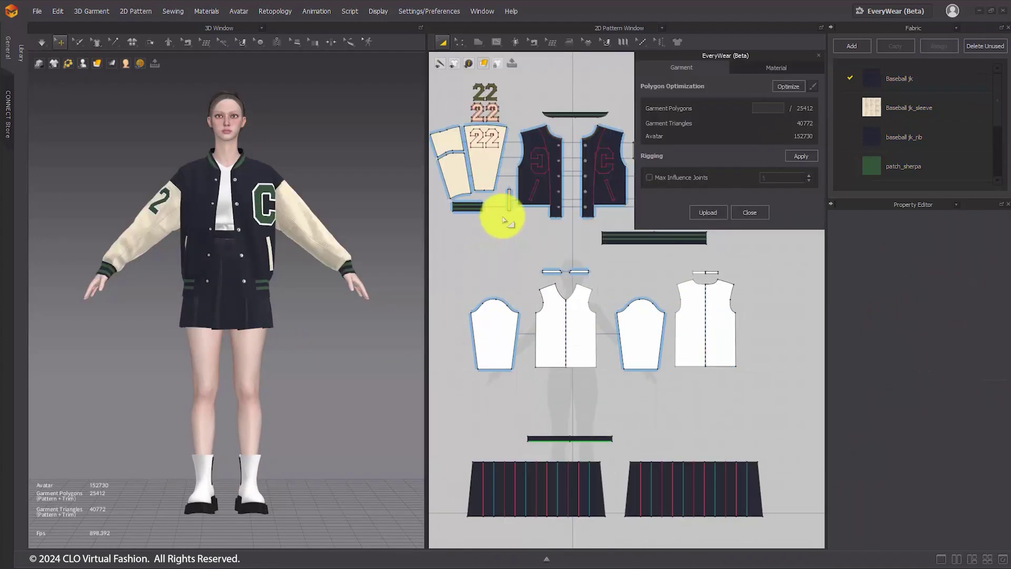
Paint optimization masks in Add mode with an enlarged brush over the sleeves, back, front and skirt
left_click(814, 90)
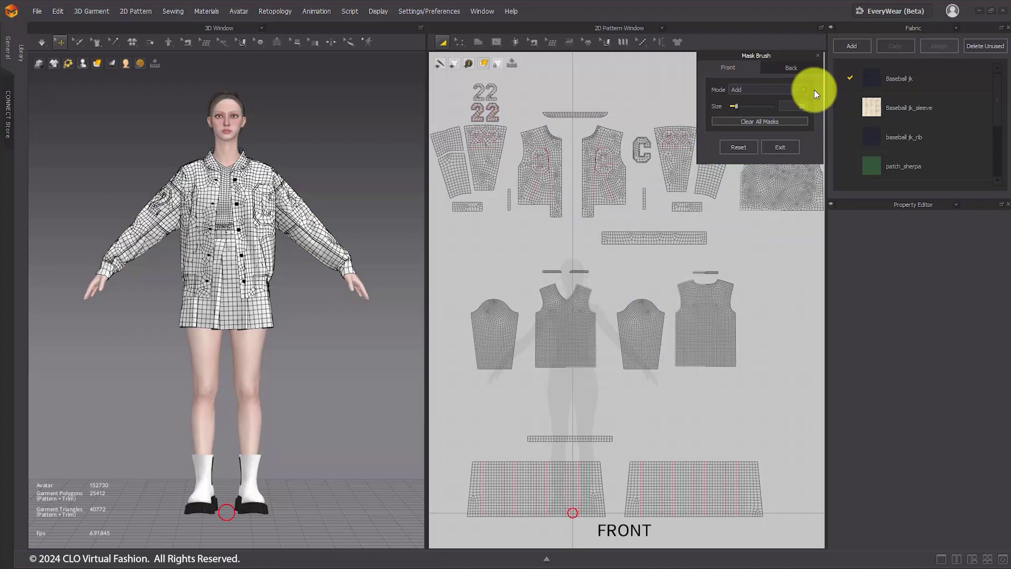
left_click(783, 69)
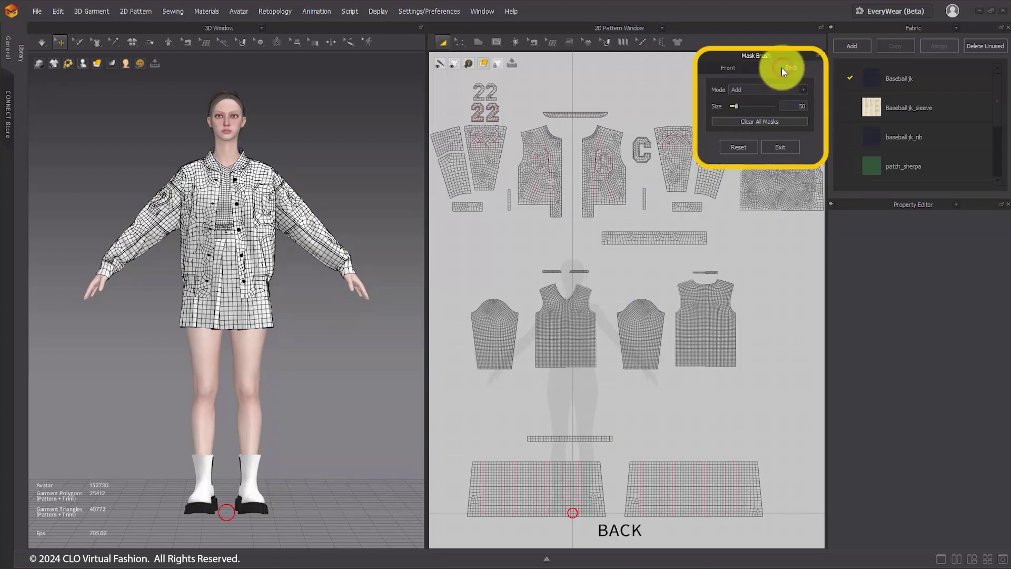
left_click(746, 67)
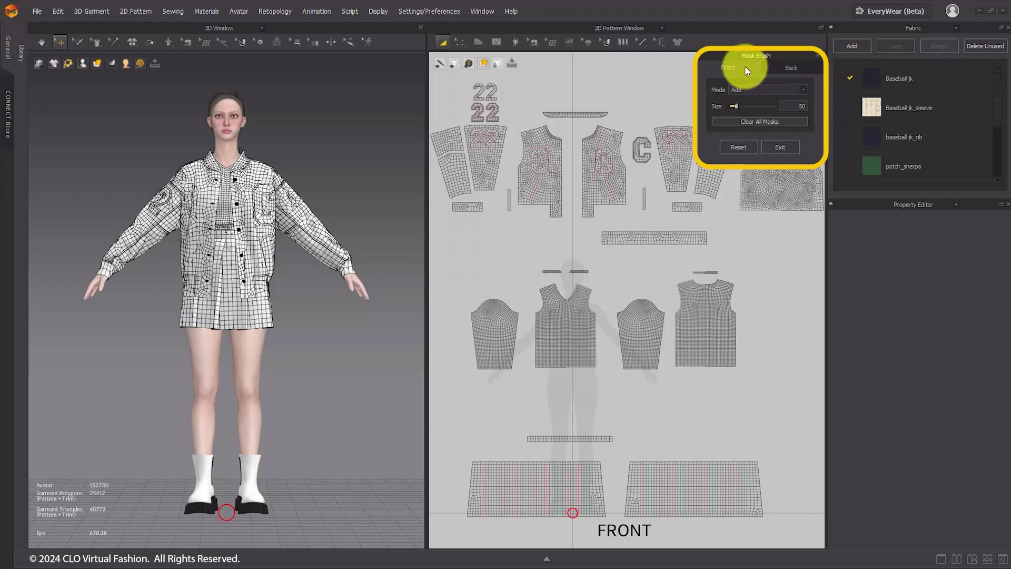
left_click(780, 88)
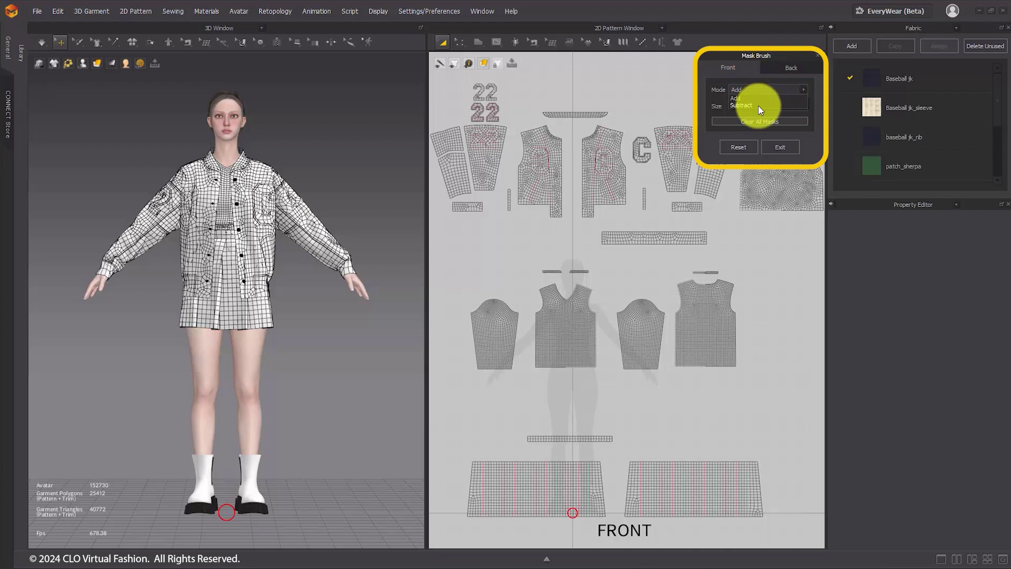
left_click(757, 100)
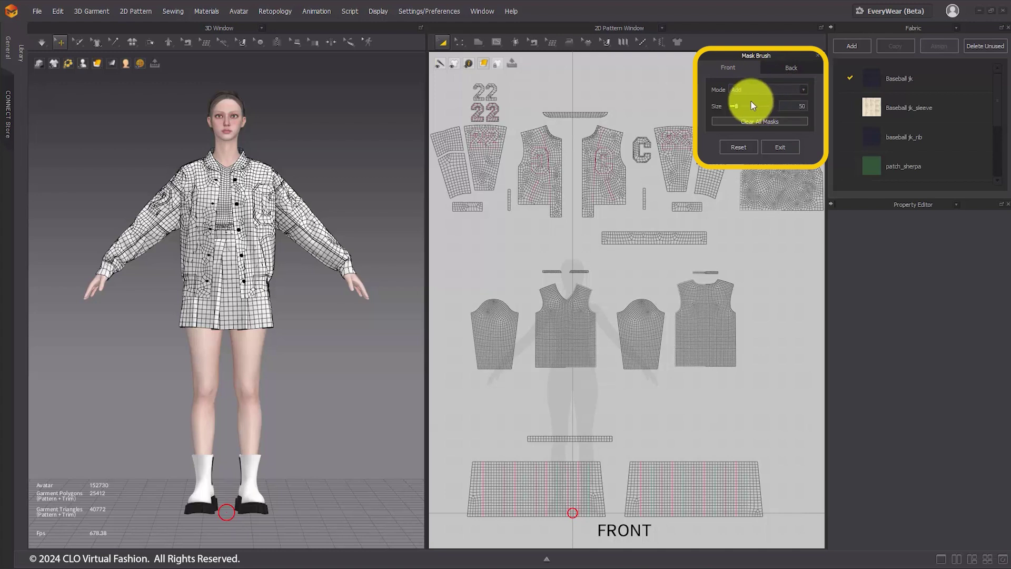
left_click_drag(739, 107, 751, 109)
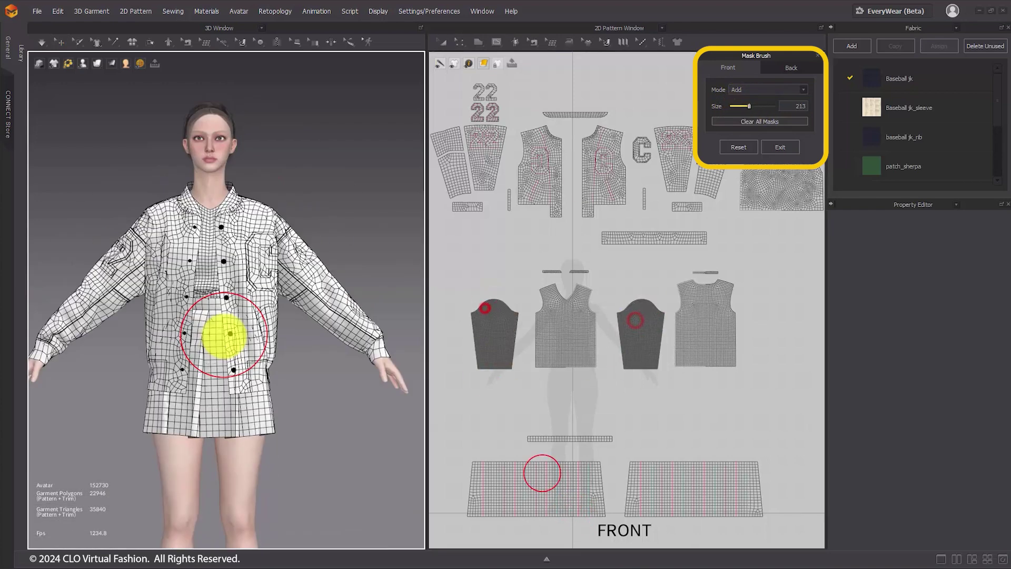
left_click_drag(748, 106, 739, 104)
mouse_move(706, 316)
left_mouse_down()
mouse_move(711, 271)
mouse_move(590, 331)
left_mouse_up()
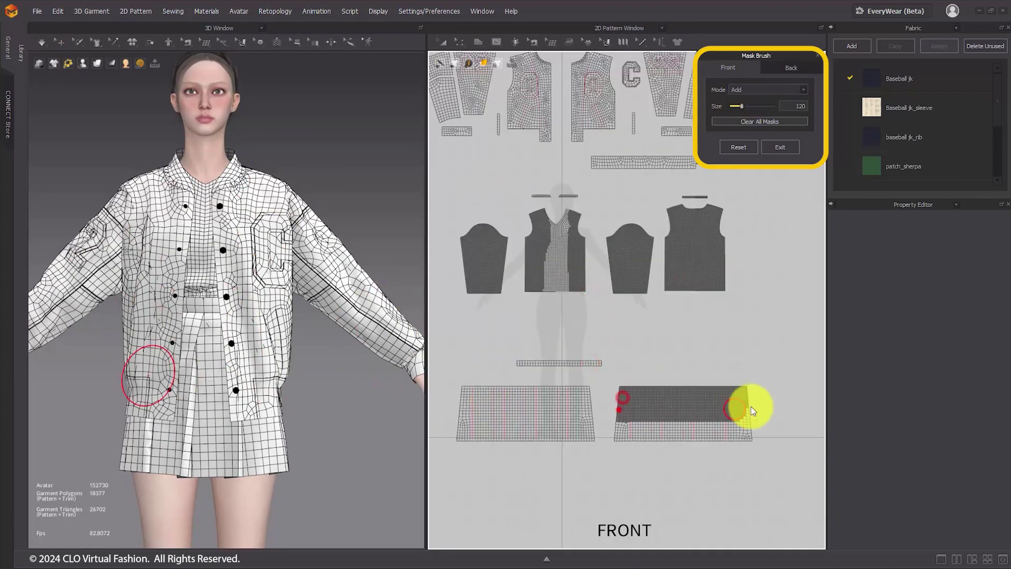
left_click_drag(745, 406, 479, 406)
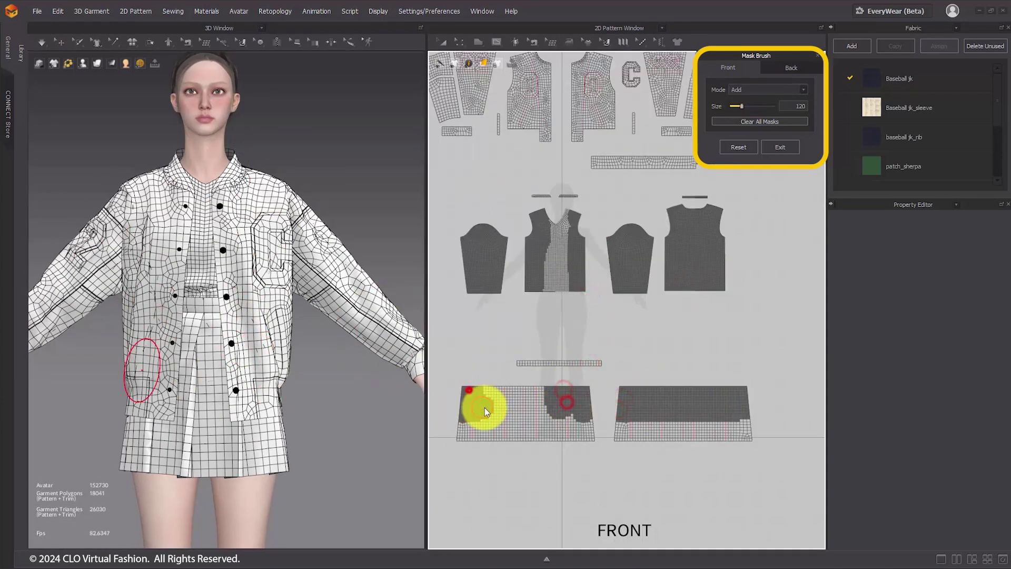
left_click_drag(479, 406, 485, 411)
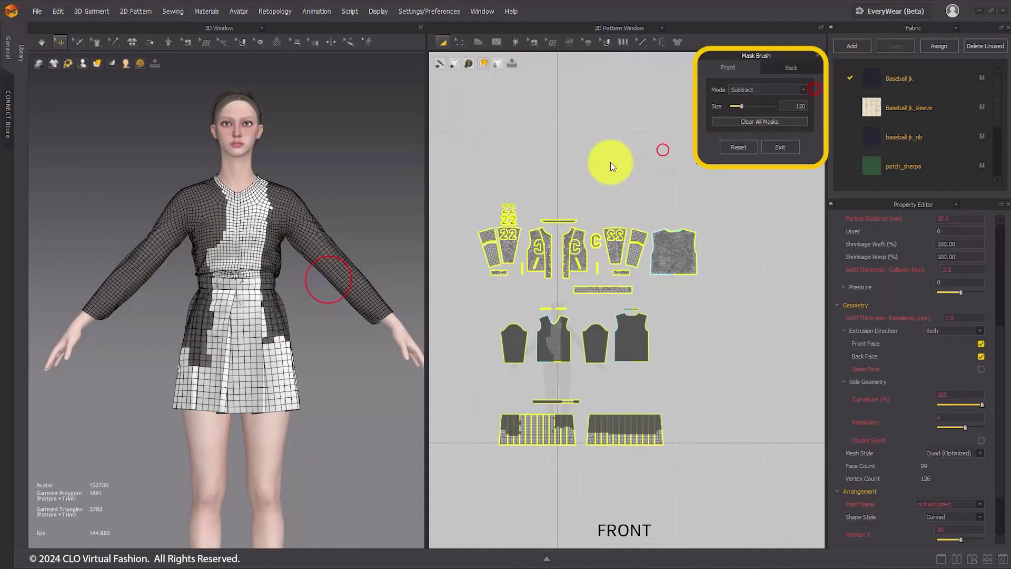
Clear all masks, reset the brush settings and exit back to EveryWear
left_click(751, 126)
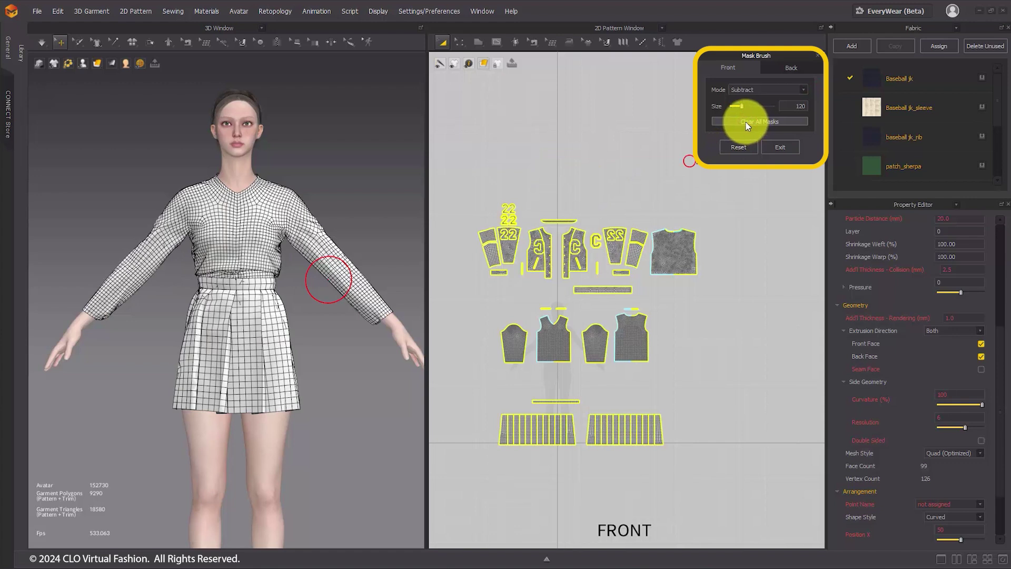
left_click(735, 148)
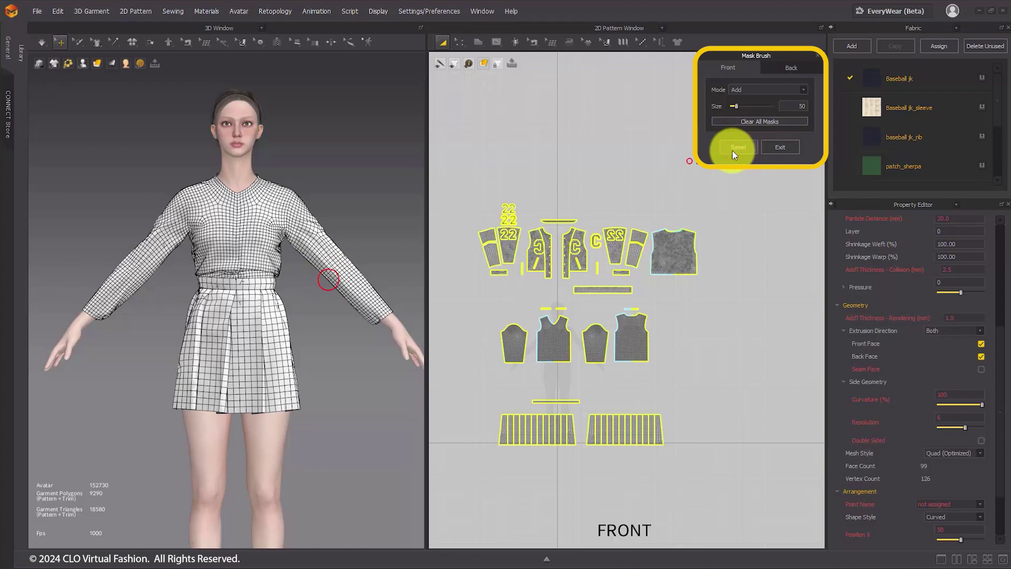
left_click(780, 147)
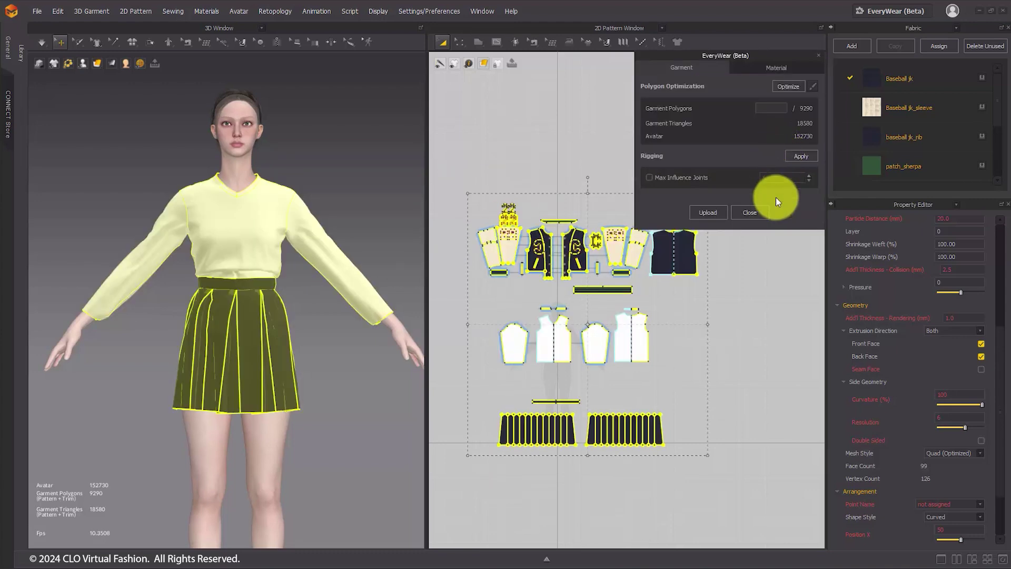
left_click(753, 299)
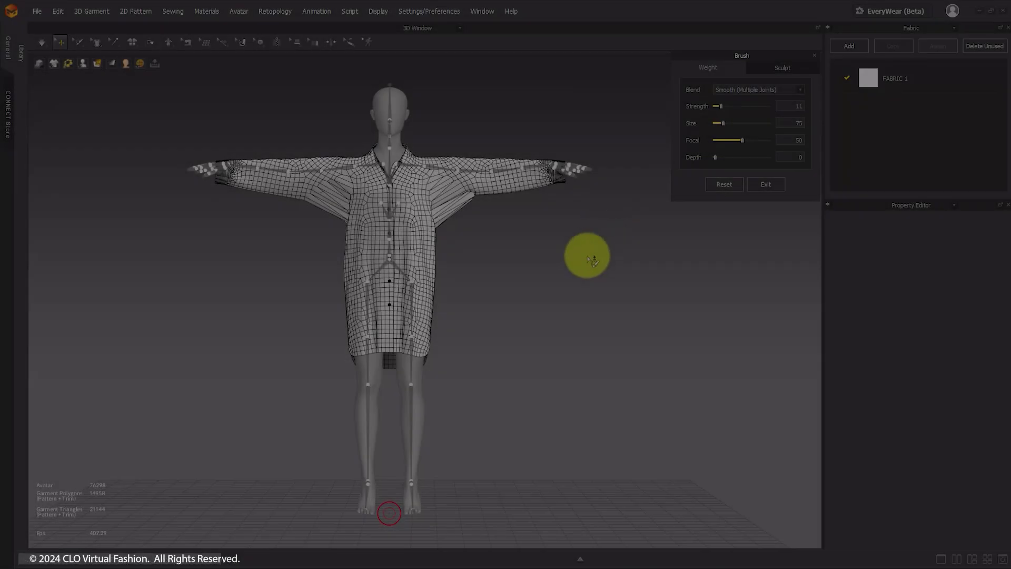
Smooth the rig weights across the shirt's back, then select the avatar's skeleton joints
scroll(501, 300, "up", 5)
right_click_drag(422, 349, 392, 387)
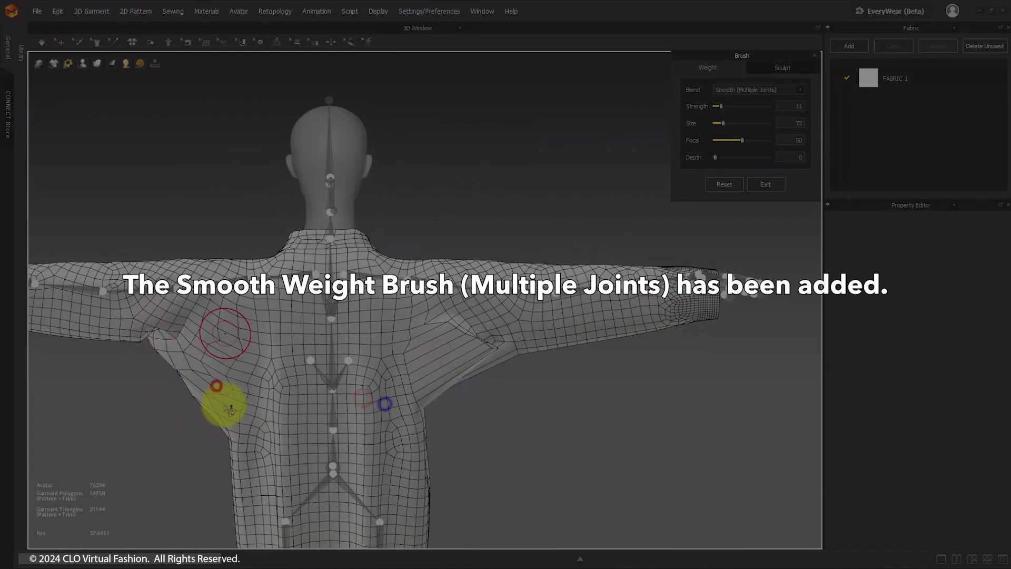
left_click_drag(729, 123, 738, 123)
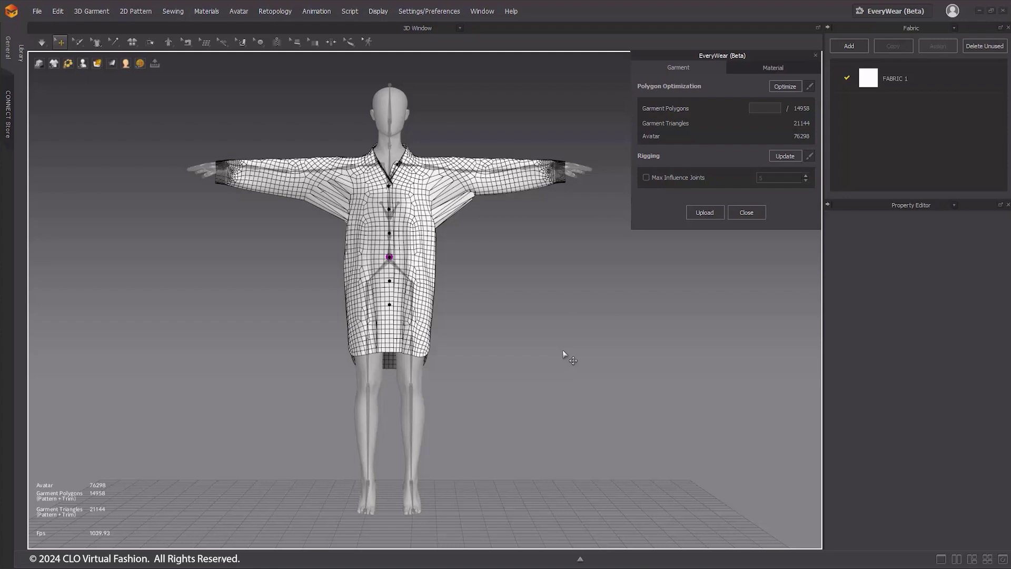
left_click(390, 258)
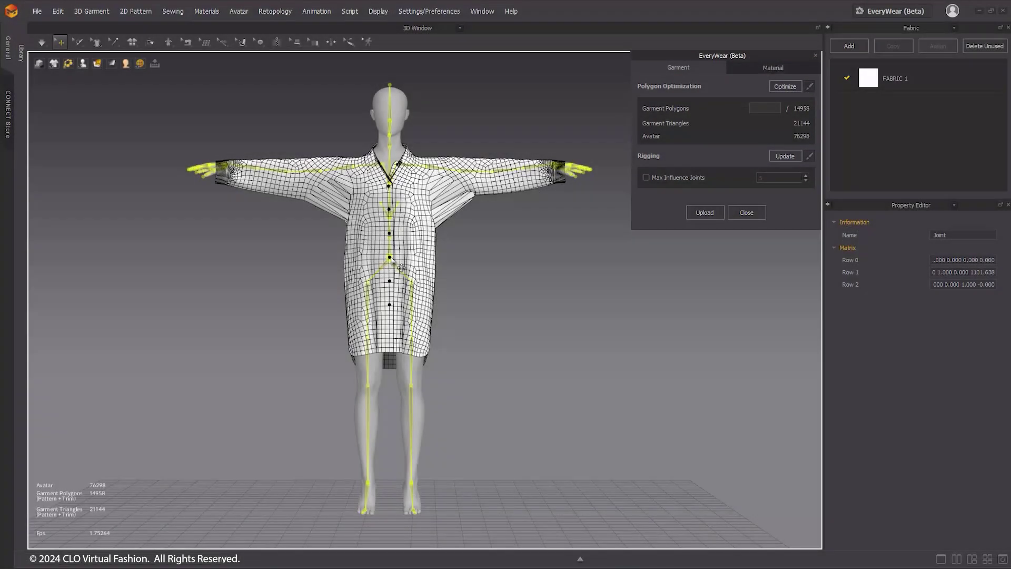
Start Rigging weight painting with the Blend set to Smooth (Multiple Joints)
left_click(550, 342)
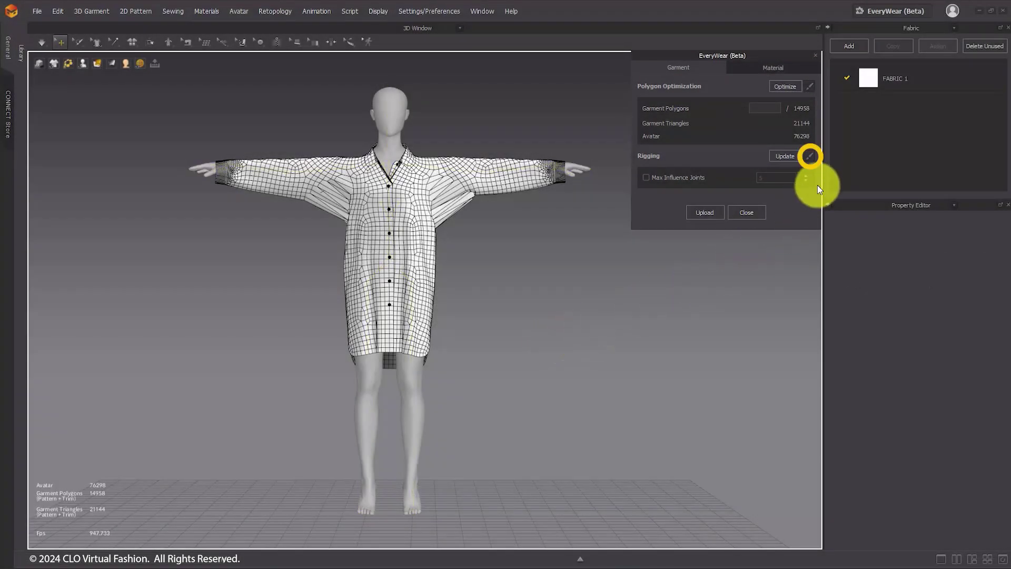
left_click(810, 158)
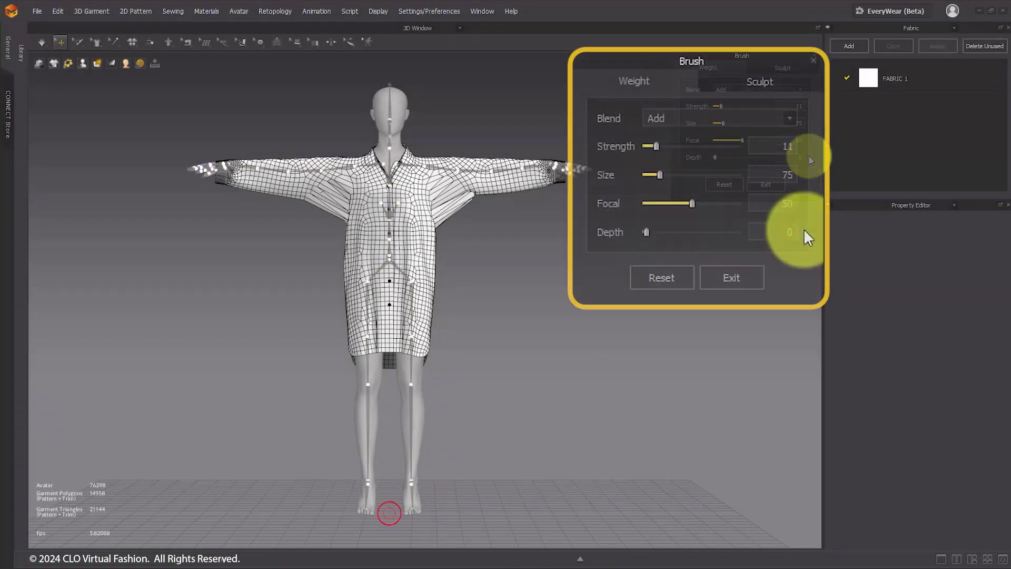
left_click(713, 118)
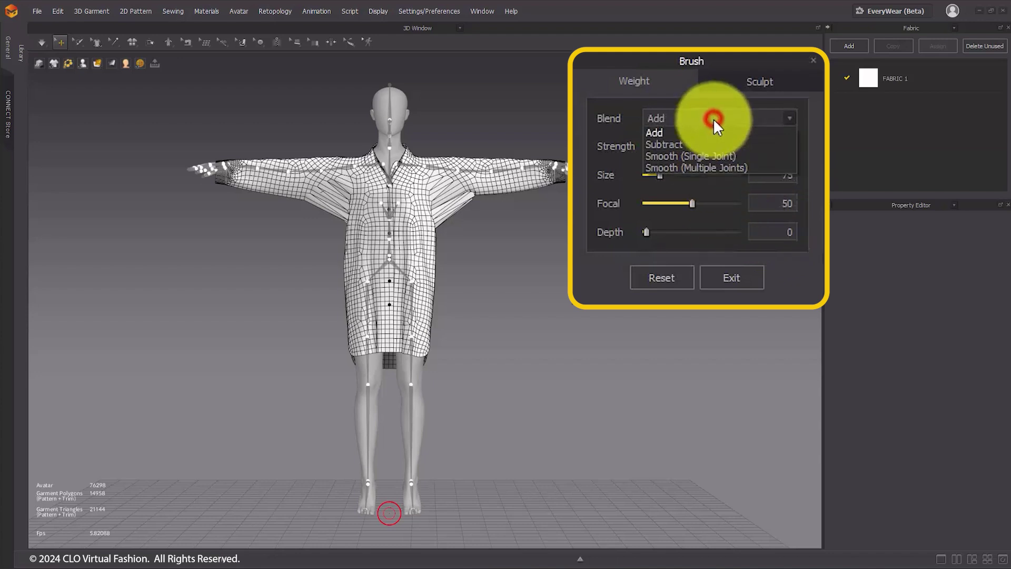
left_click(700, 168)
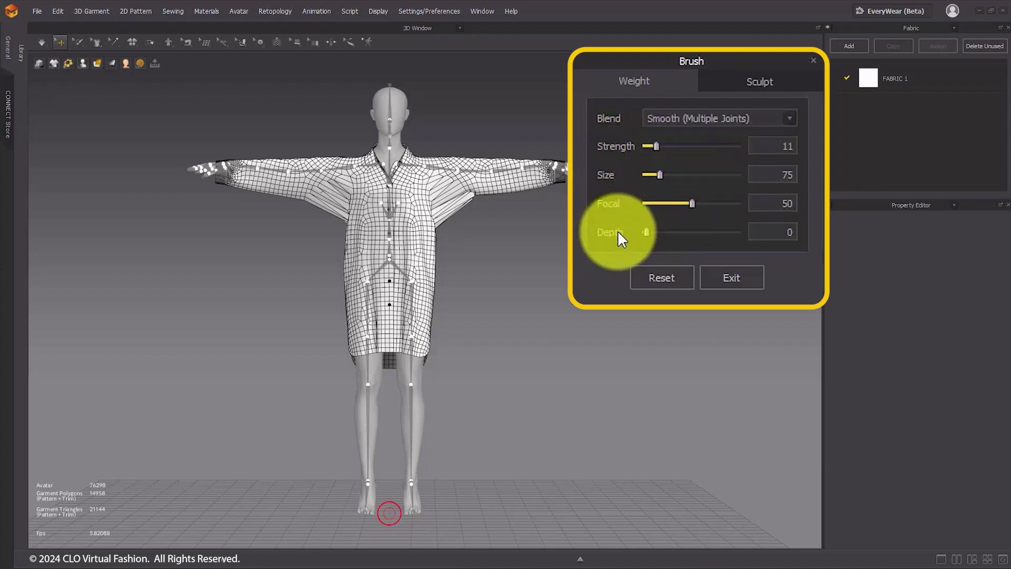
Smooth the weights over the shoulders and back, then leave weight painting with Esc
scroll(425, 349, "up", 5)
mouse_move(426, 349)
right_mouse_down()
mouse_move(388, 384)
mouse_move(235, 332)
right_mouse_up()
left_click_drag(656, 174, 686, 175)
mouse_move(203, 344)
right_mouse_down()
mouse_move(248, 354)
mouse_move(301, 350)
mouse_move(282, 327)
mouse_move(447, 352)
mouse_move(226, 332)
right_mouse_up()
scroll(481, 366, "down", 5)
key("Escape")
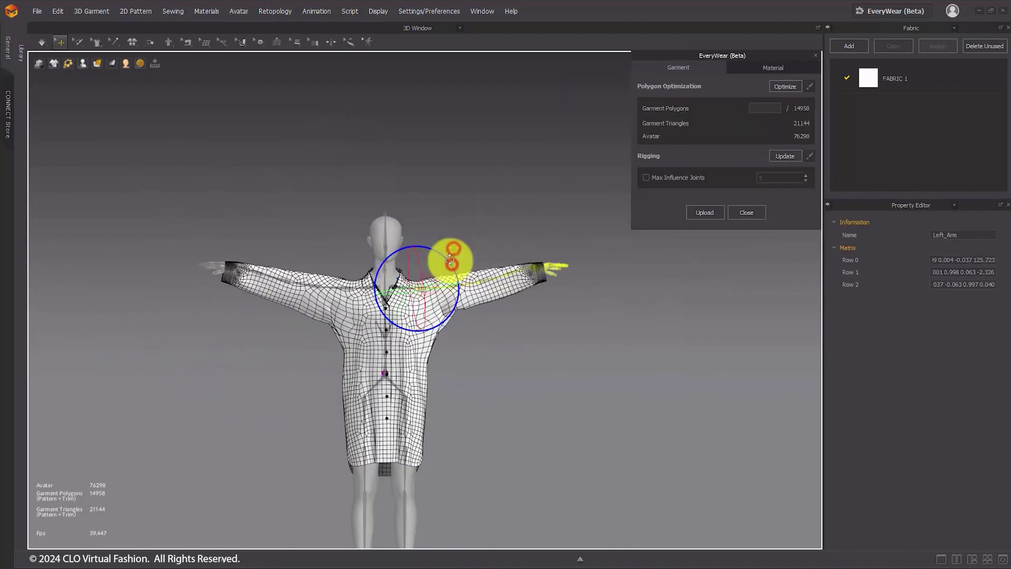
scroll(463, 339, "down", 3)
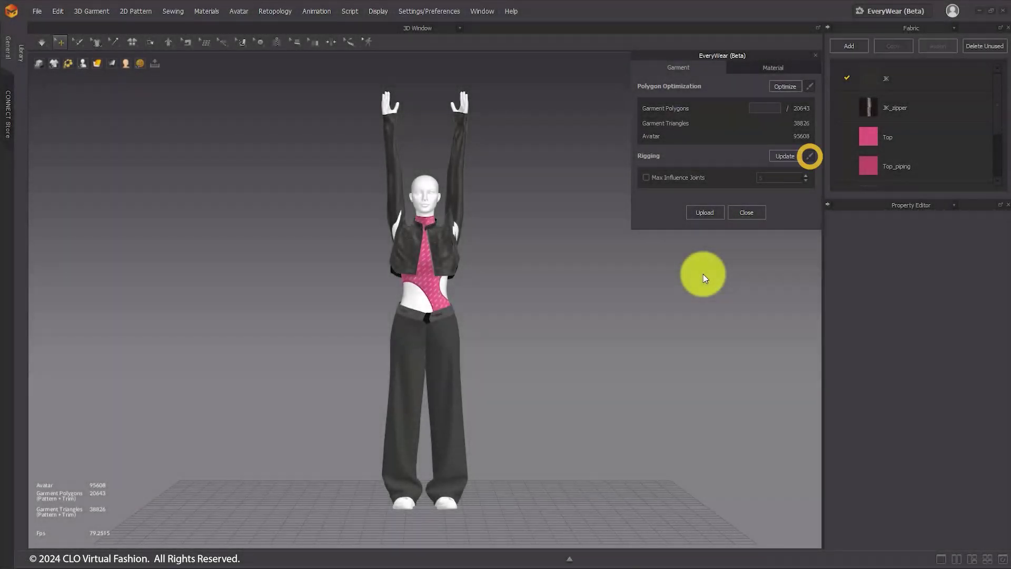
Set the rigging brush to Sculpt mode with Blend set to Fix Intersection
left_click(809, 156)
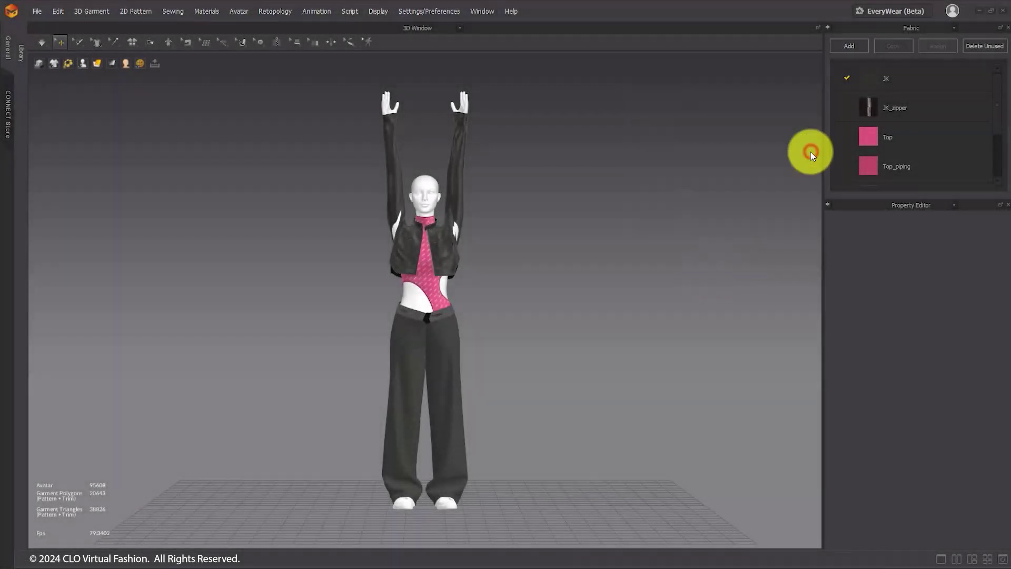
left_click(763, 82)
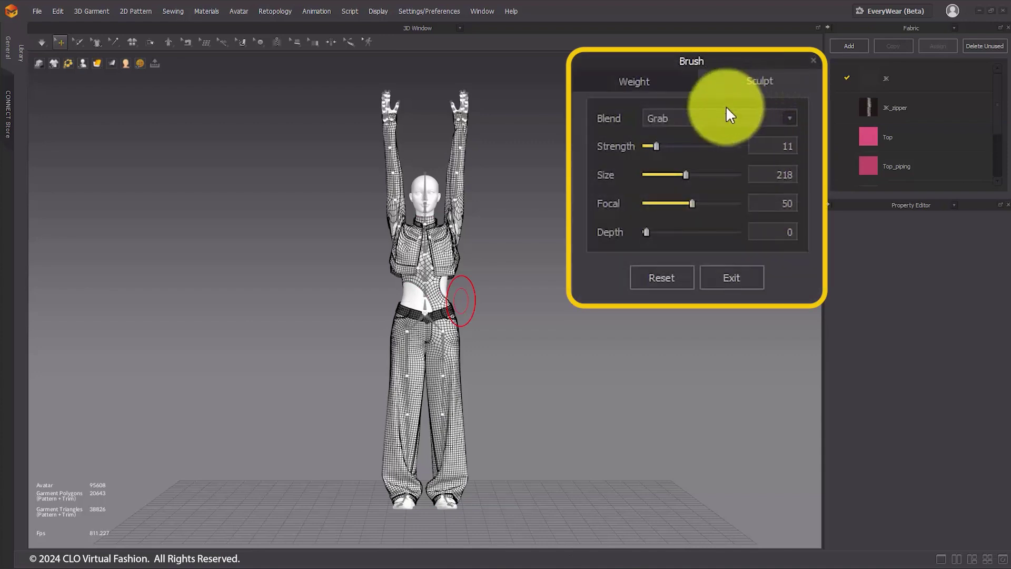
left_click(702, 119)
left_click(698, 157)
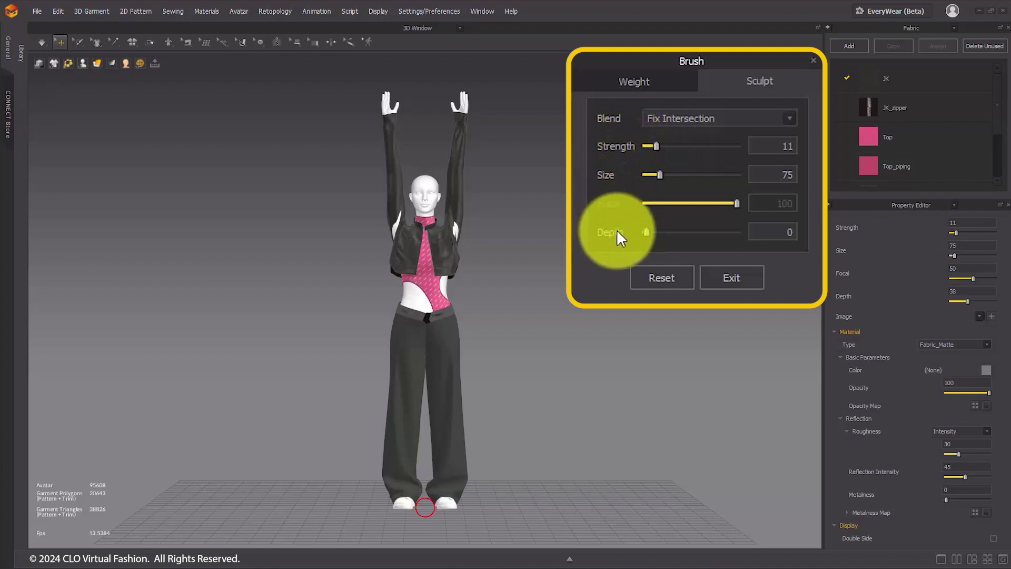
Sculpt away the jacket's intersections with the body under the right and left armpits
scroll(448, 257, "up", 3)
scroll(446, 257, "up", 5)
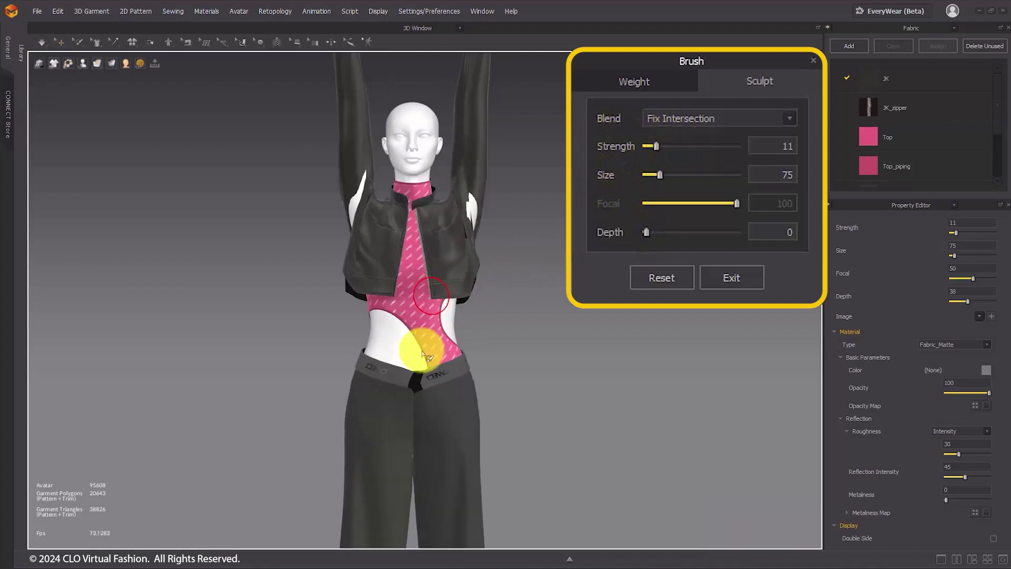
mouse_move(472, 316)
left_mouse_down()
mouse_move(479, 362)
mouse_move(467, 320)
mouse_move(477, 343)
mouse_move(478, 325)
mouse_move(468, 328)
left_mouse_up()
right_click_drag(468, 327, 278, 259)
mouse_move(278, 260)
left_mouse_down()
mouse_move(267, 339)
mouse_move(294, 322)
left_mouse_up()
right_click_drag(293, 323, 277, 333)
left_click_drag(278, 334, 282, 305)
mouse_move(282, 305)
right_mouse_down()
mouse_move(248, 327)
mouse_move(508, 350)
right_mouse_up()
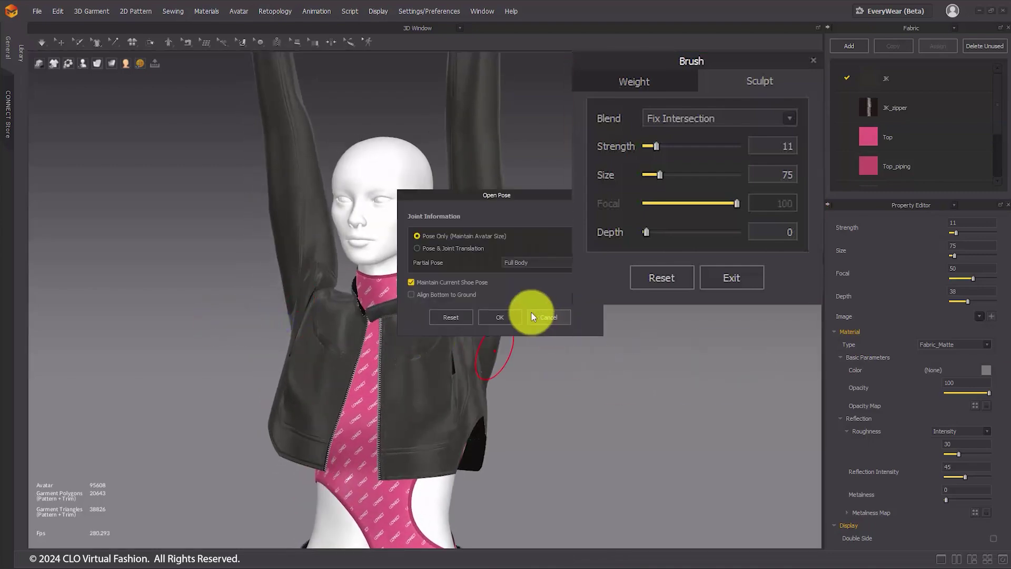
left_click(530, 313)
right_click_drag(354, 358, 255, 301)
left_click_drag(255, 300, 244, 311)
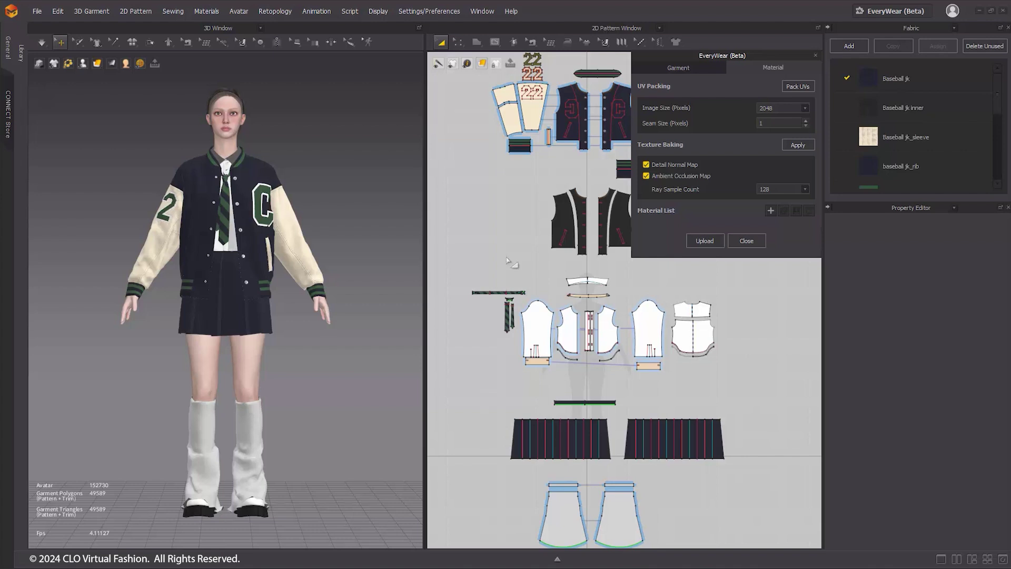
Pack the outfit's UVs with Fidelity lowered from 3 to 1
left_click(796, 87)
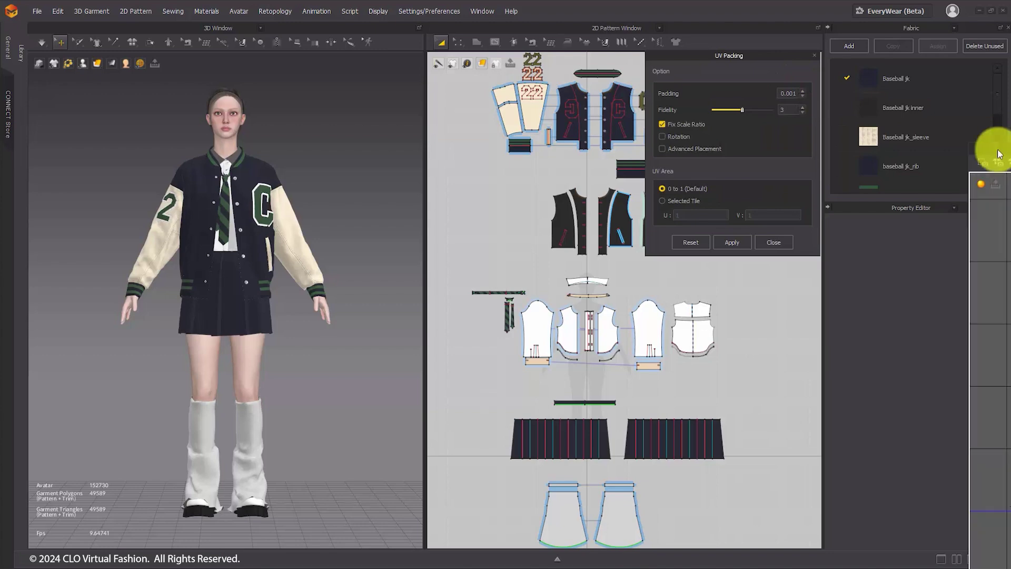
left_click_drag(388, 79, 443, 82)
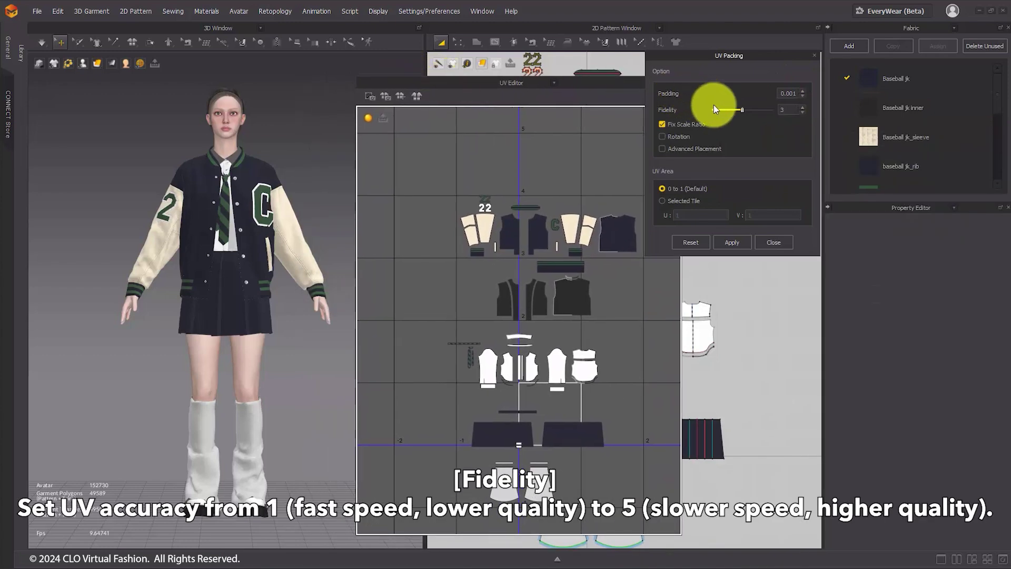
left_click_drag(742, 110, 711, 109)
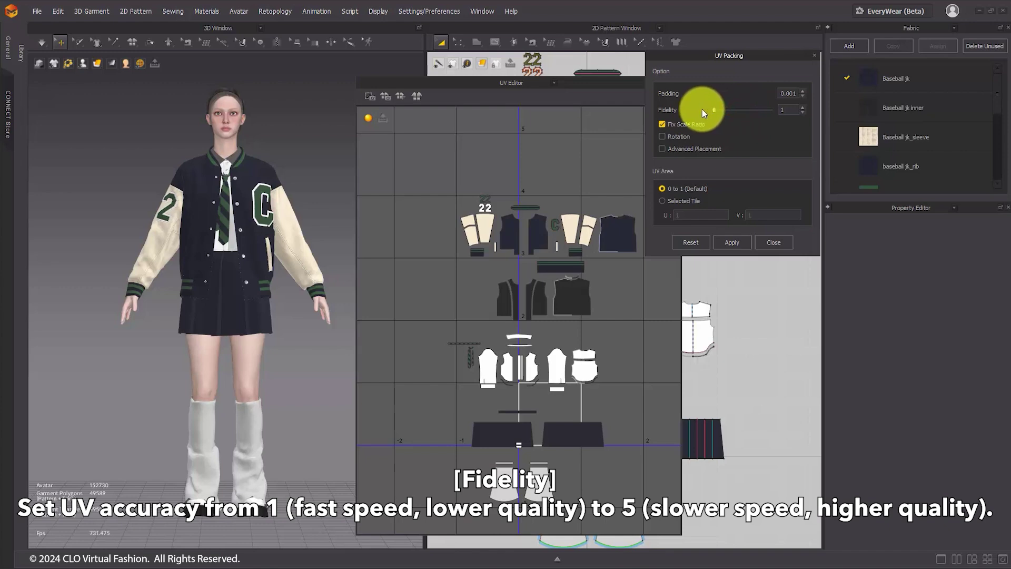
left_click(727, 241)
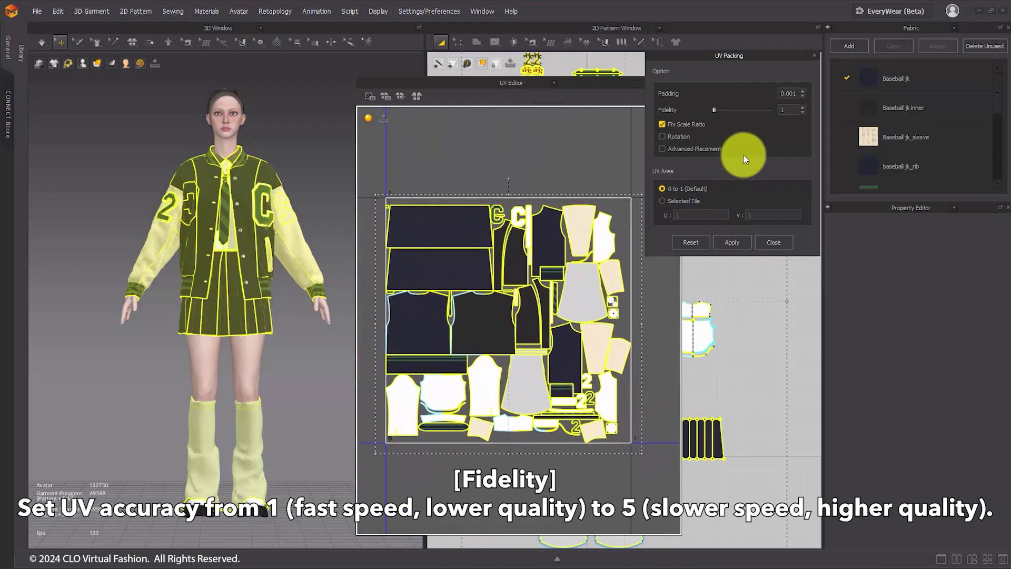
Repack the UVs at Fidelity 5, then again with Advanced Placement enabled
left_click_drag(716, 110, 782, 110)
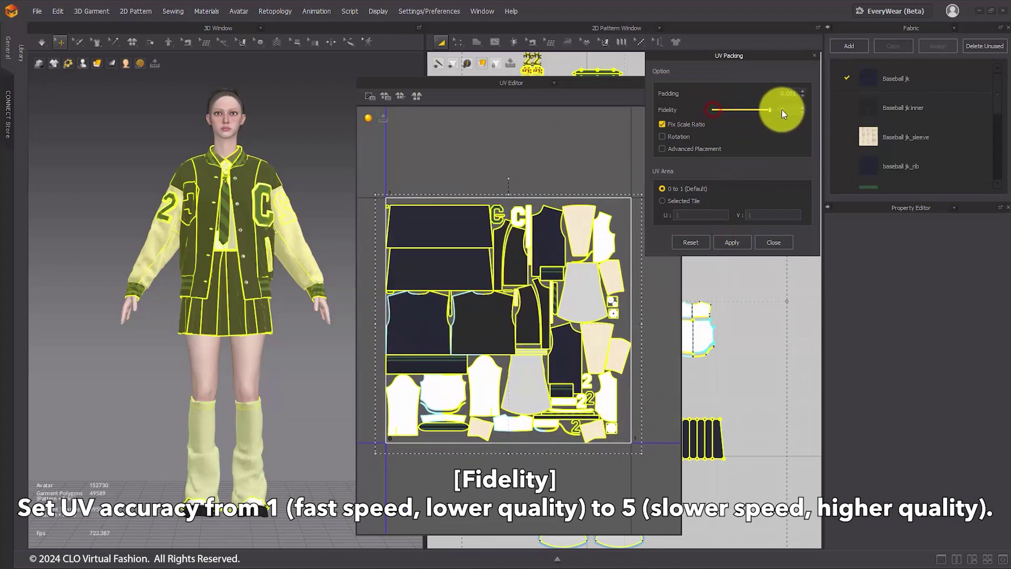
left_click(736, 243)
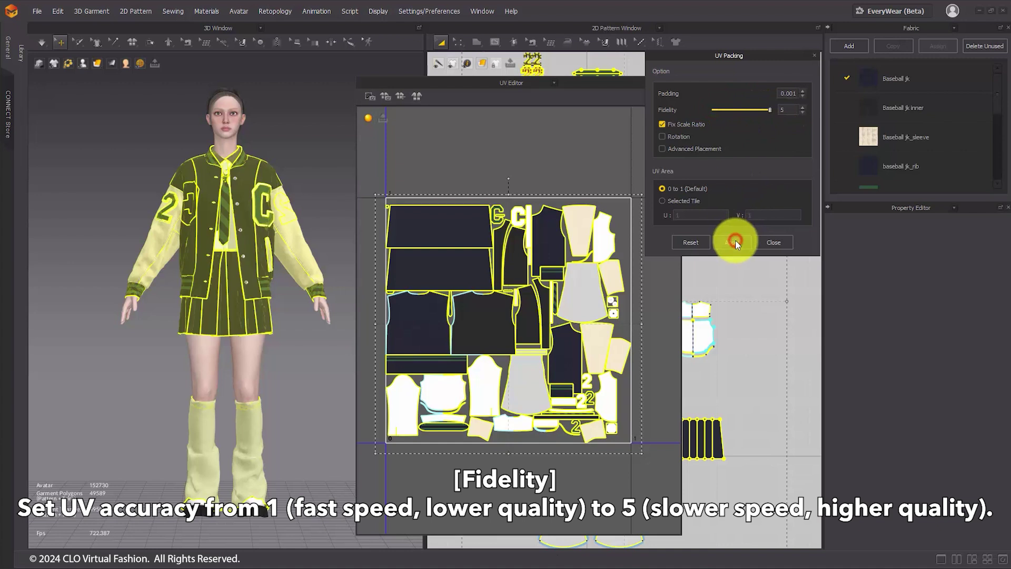
left_click(684, 149)
left_click(738, 241)
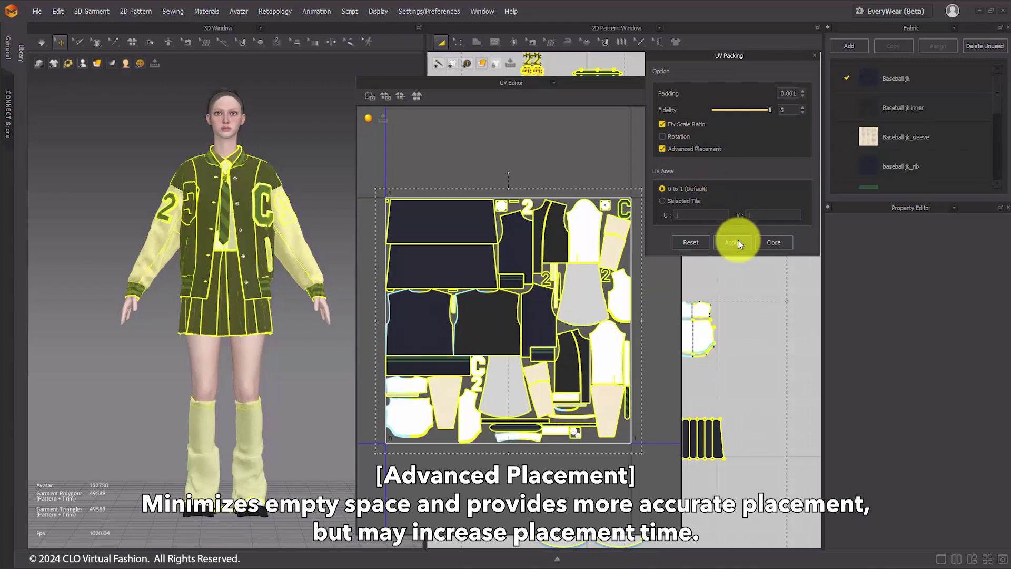